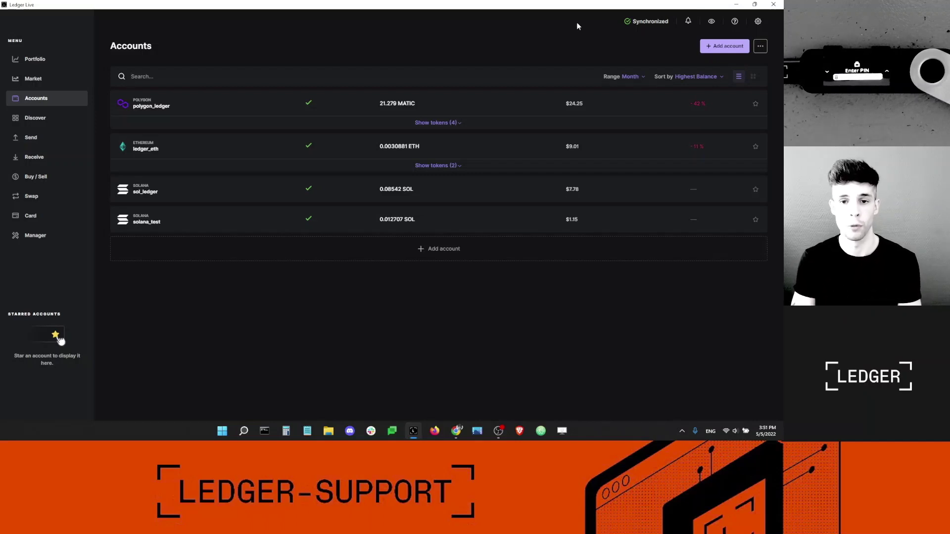
# - Check the installed Ledger Live version in the settings' About section and return to the general settings
pyautogui.click(757, 21)
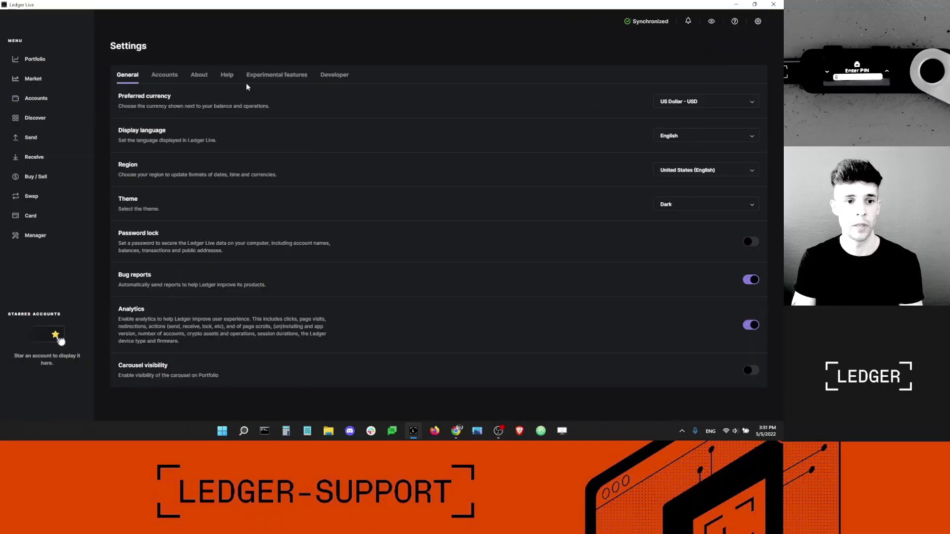
pyautogui.click(200, 75)
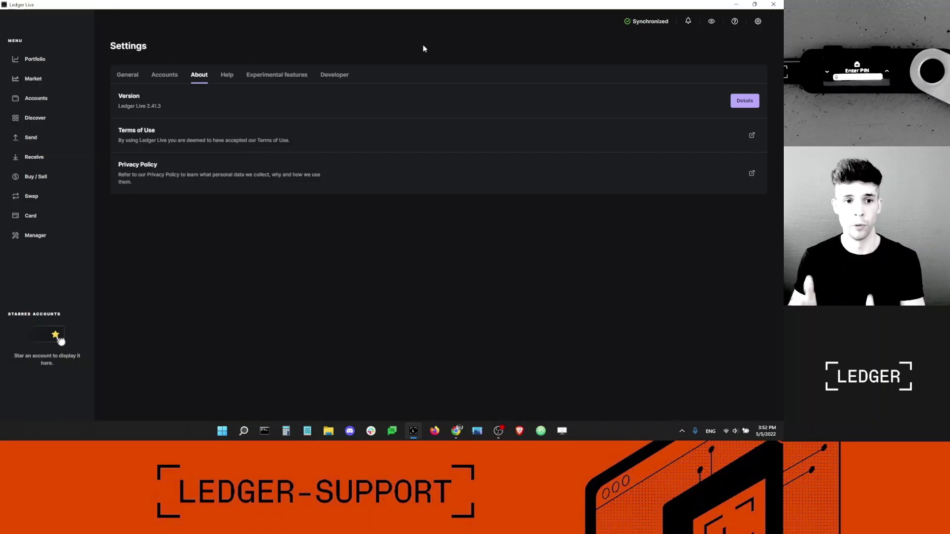
pyautogui.click(129, 76)
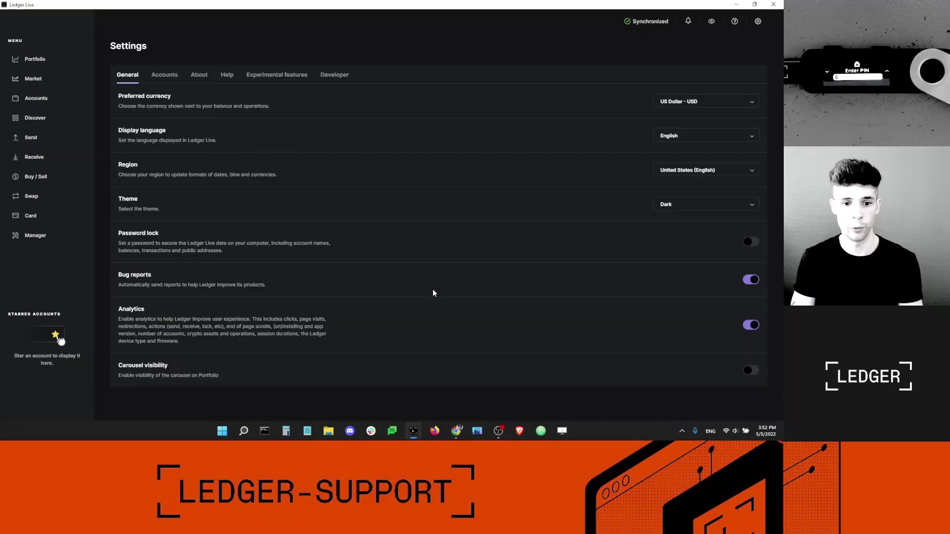
# - Switch to Chrome and view the download heading on the Ledger Live download page
pyautogui.click(455, 431)
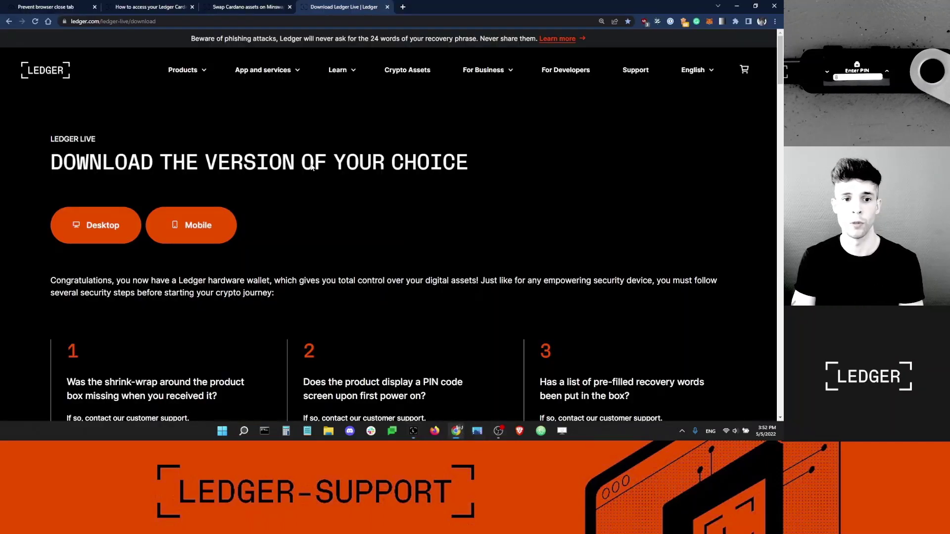
pyautogui.moveTo(51, 163); pyautogui.dragTo(490, 160)
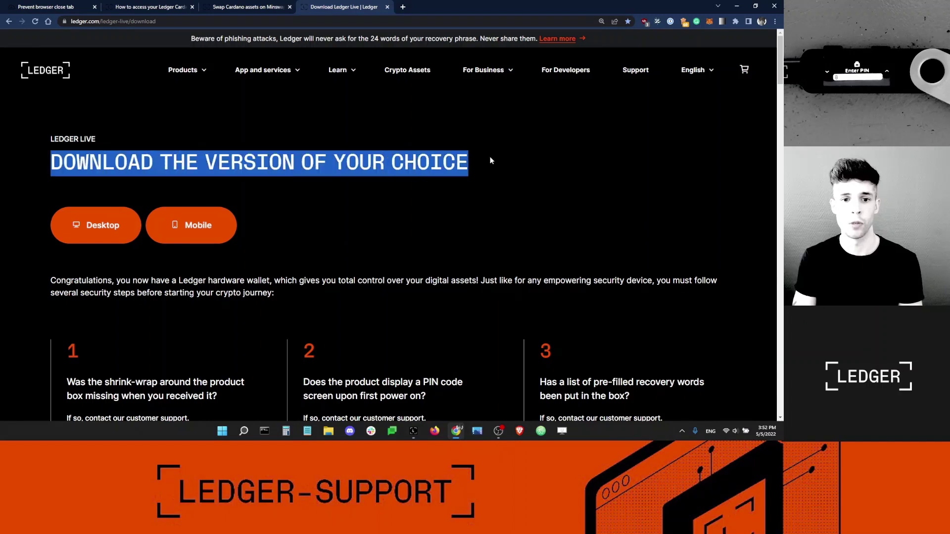
pyautogui.click(67, 157)
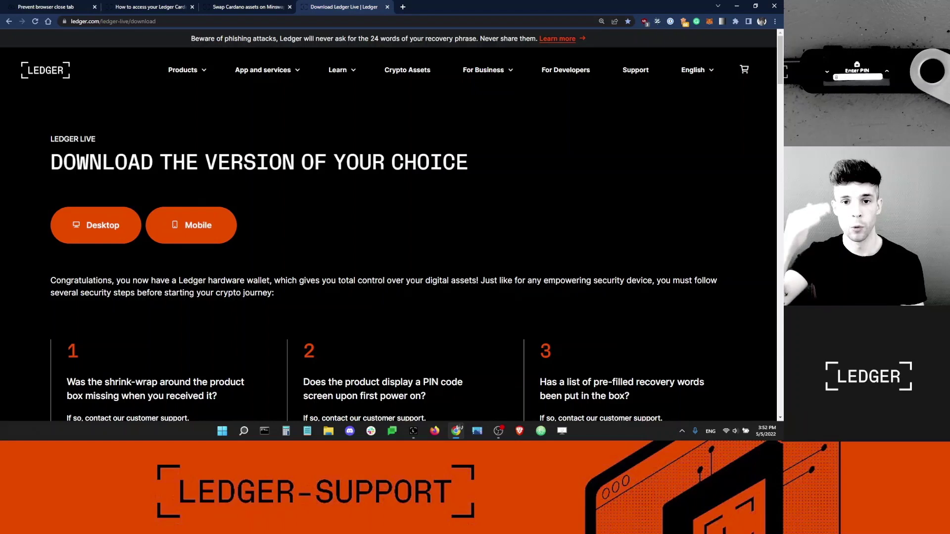
# - Switch back to Ledger Live and open the Manager for the connected device to check its firmware version
pyautogui.click(413, 430)
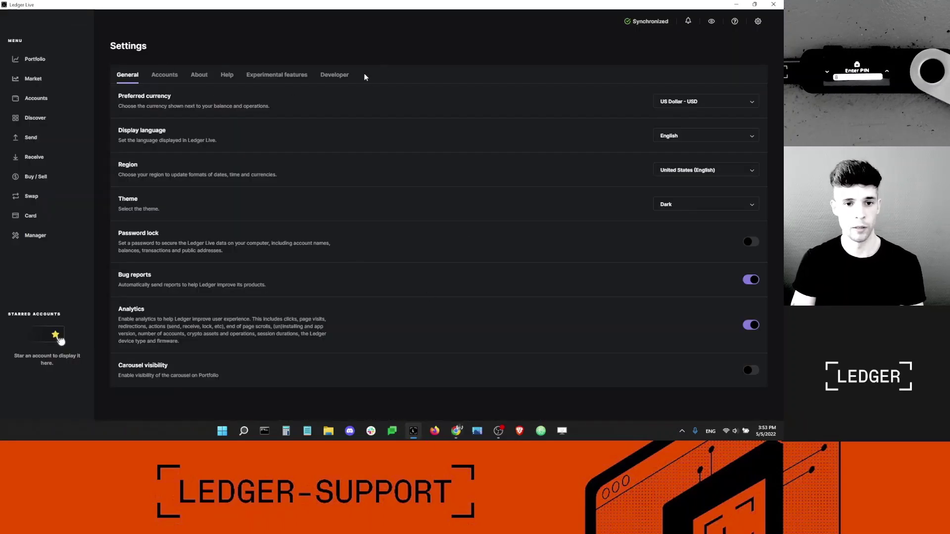
pyautogui.click(346, 74)
pyautogui.click(193, 74)
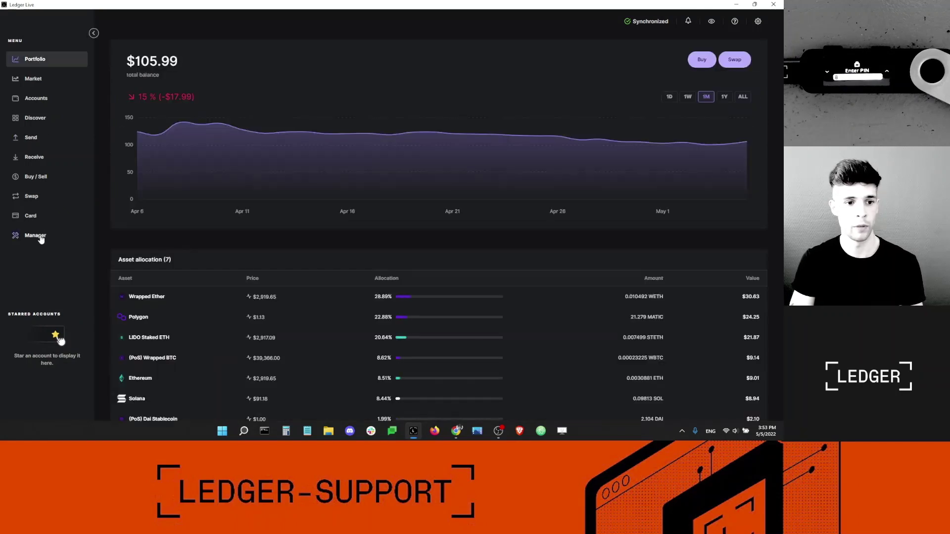
pyautogui.click(40, 237)
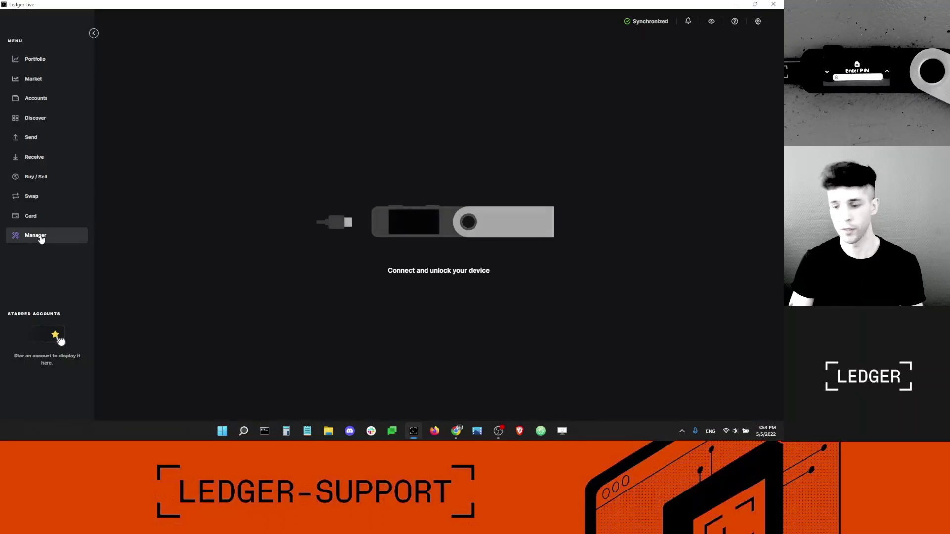
pyautogui.click(29, 106)
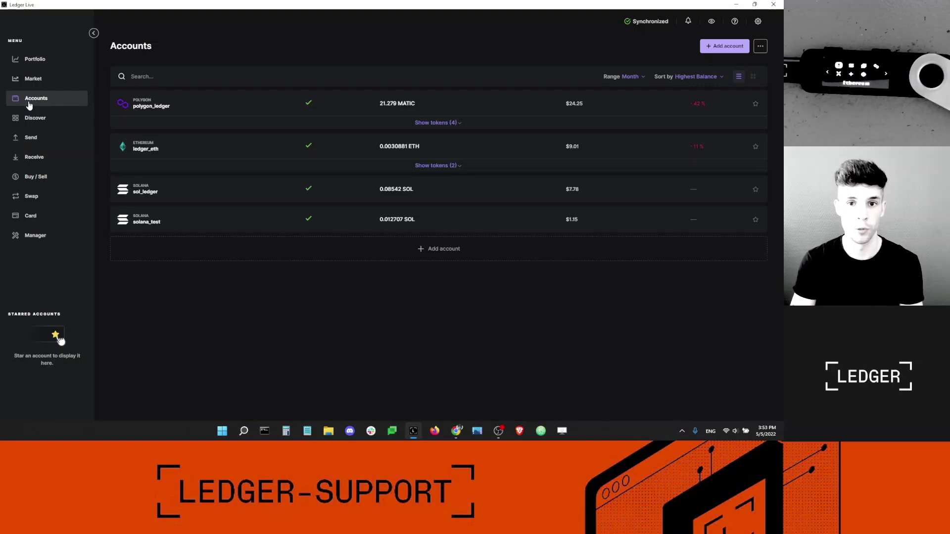
pyautogui.click(37, 241)
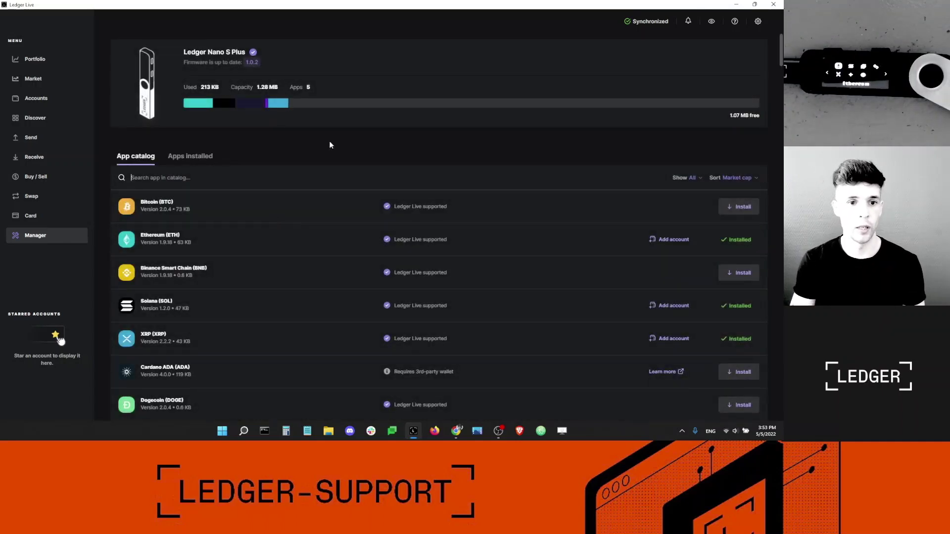
pyautogui.click(185, 63)
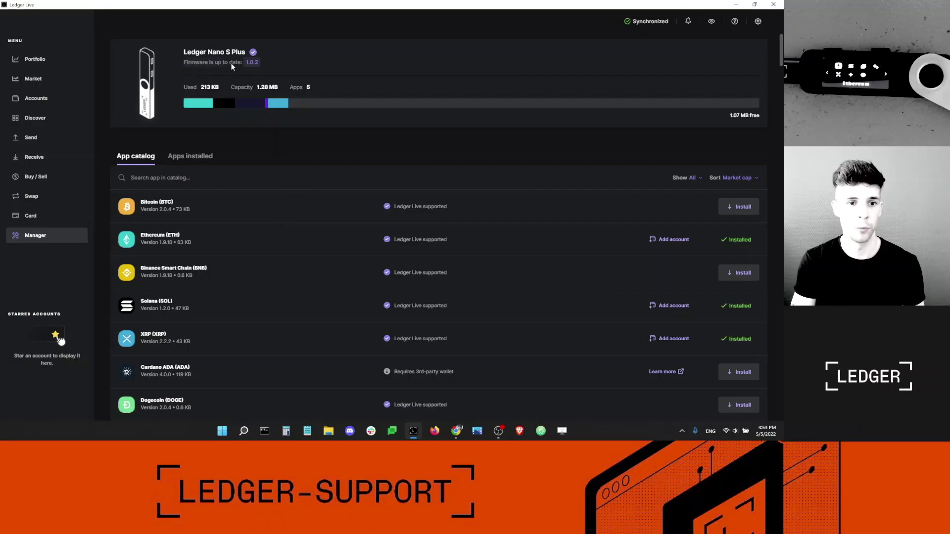
# - Find the Cardano ADA app in the catalog, install it on the device, and close Ledger Live
pyautogui.click(148, 178)
pyautogui.write('carda')
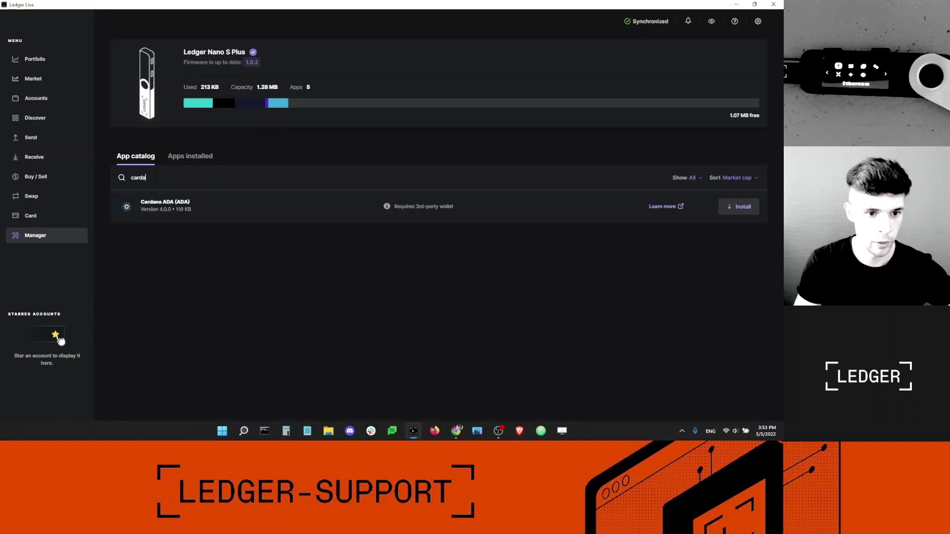
pyautogui.click(740, 209)
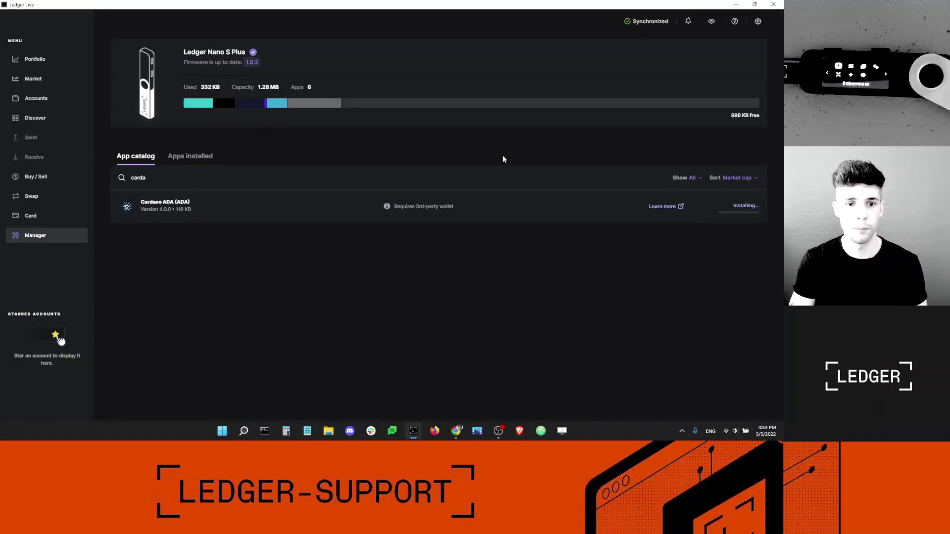
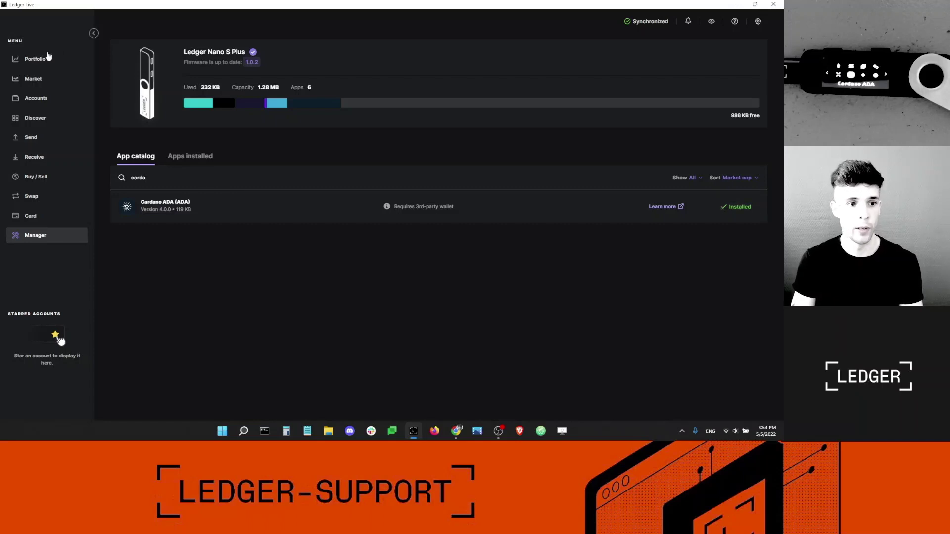
pyautogui.click(47, 59)
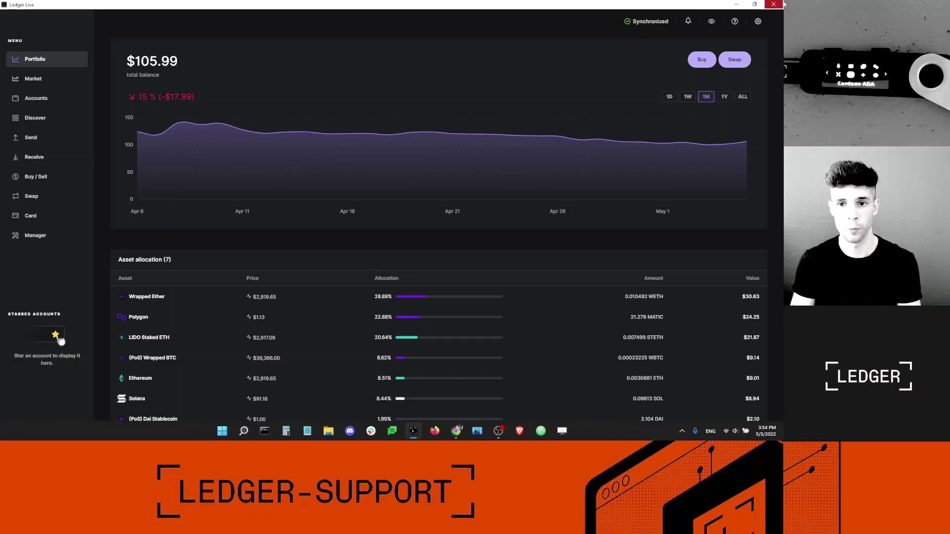
pyautogui.click(774, 5)
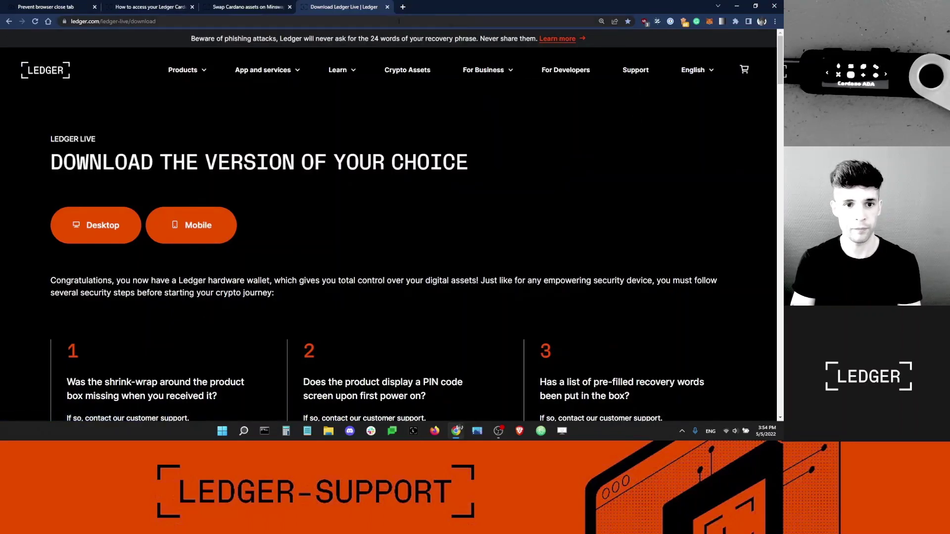
# - Search the web for "nami cardano" in a new Chrome tab and open the official Nami wallet website
pyautogui.click(403, 7)
pyautogui.click(389, 22)
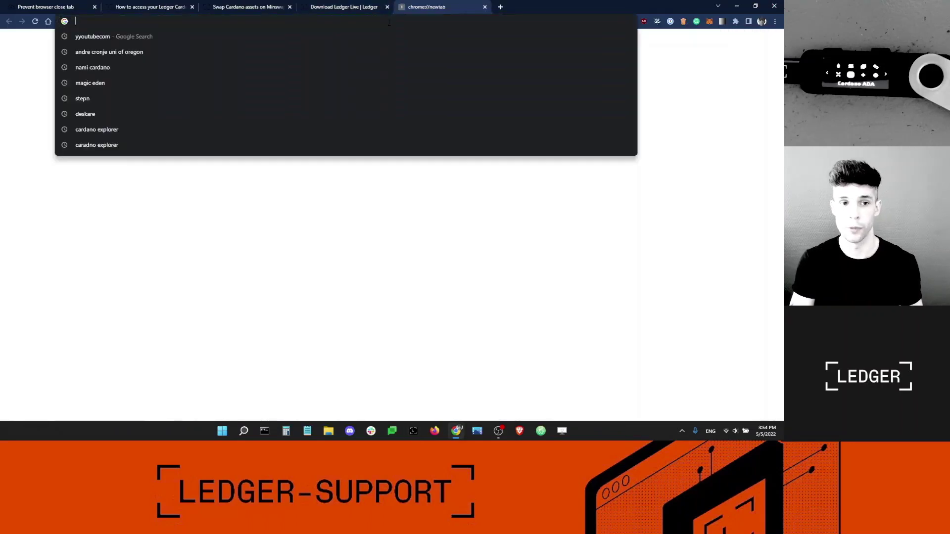
pyautogui.write('namei')
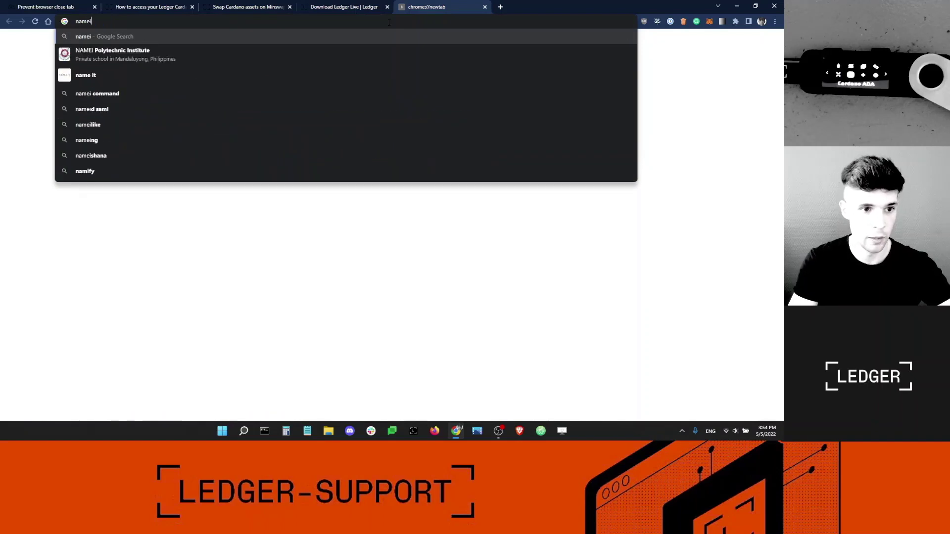
pyautogui.press('BackSpace')
pyautogui.press('BackSpace')
pyautogui.write('i')
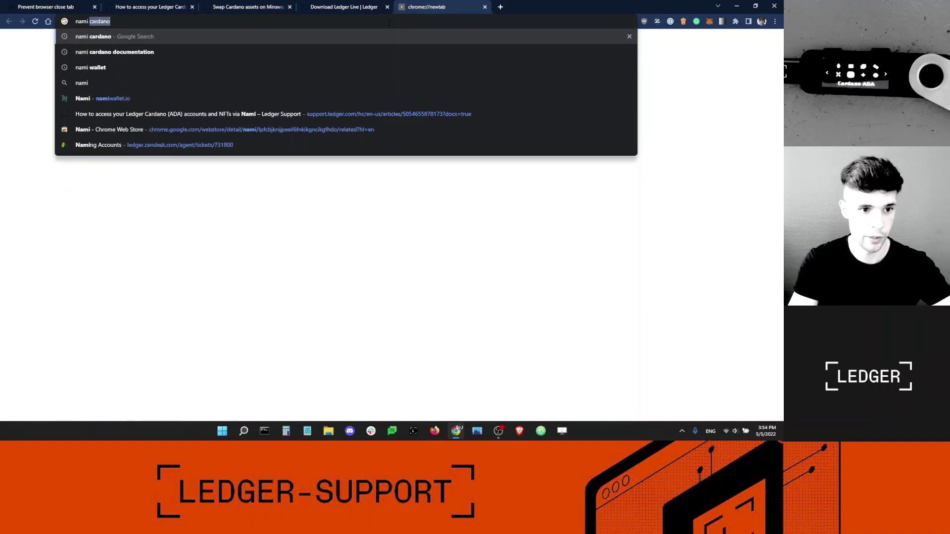
pyautogui.press('Return')
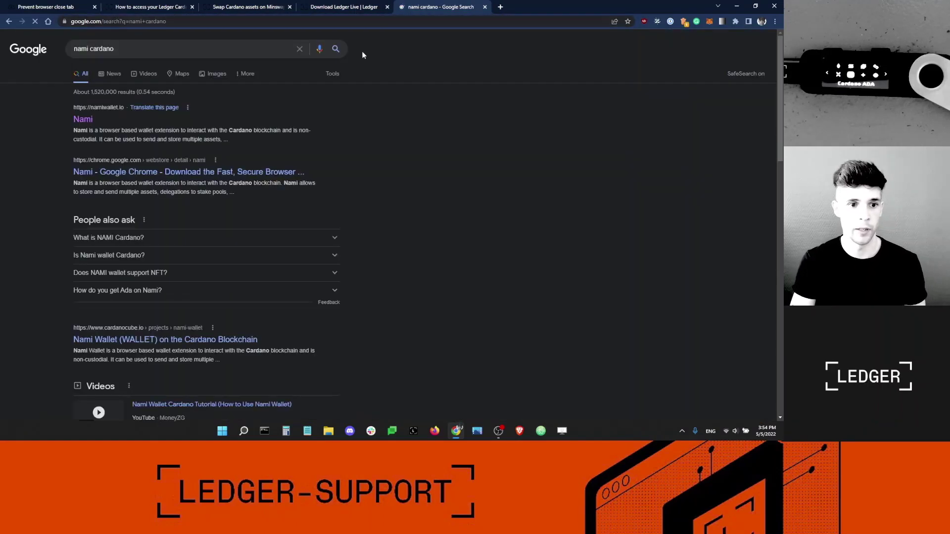
pyautogui.click(90, 116)
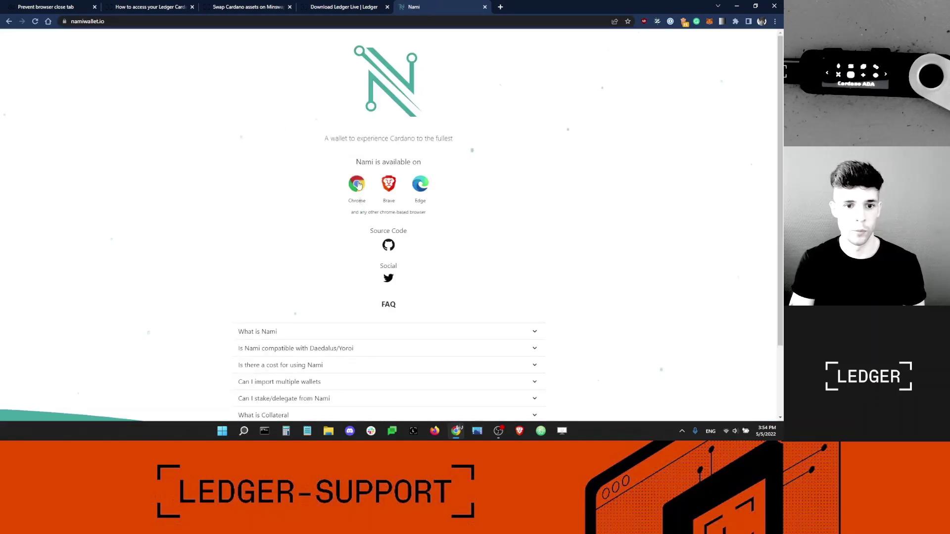
# - Add the Nami extension to Chrome from its Chrome Web Store page and dismiss the installation notice
pyautogui.click(357, 183)
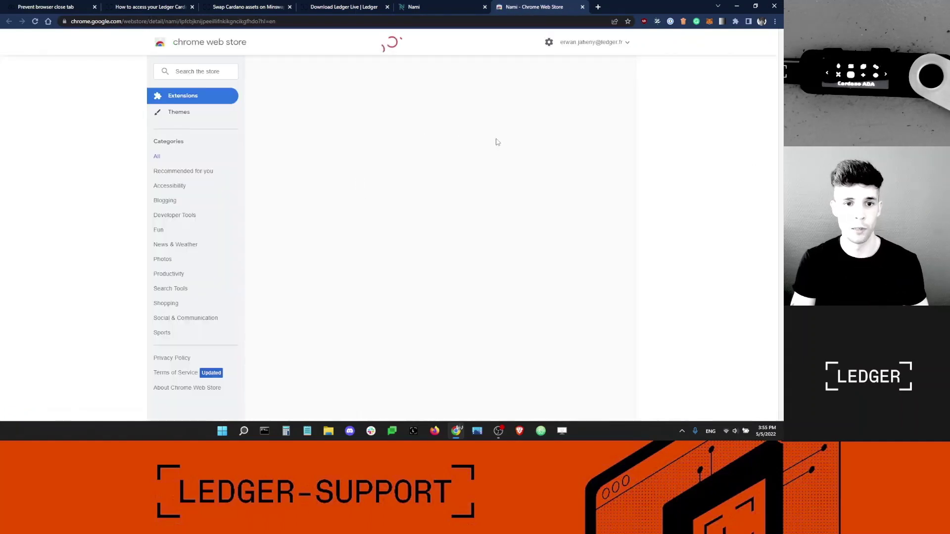
pyautogui.click(570, 101)
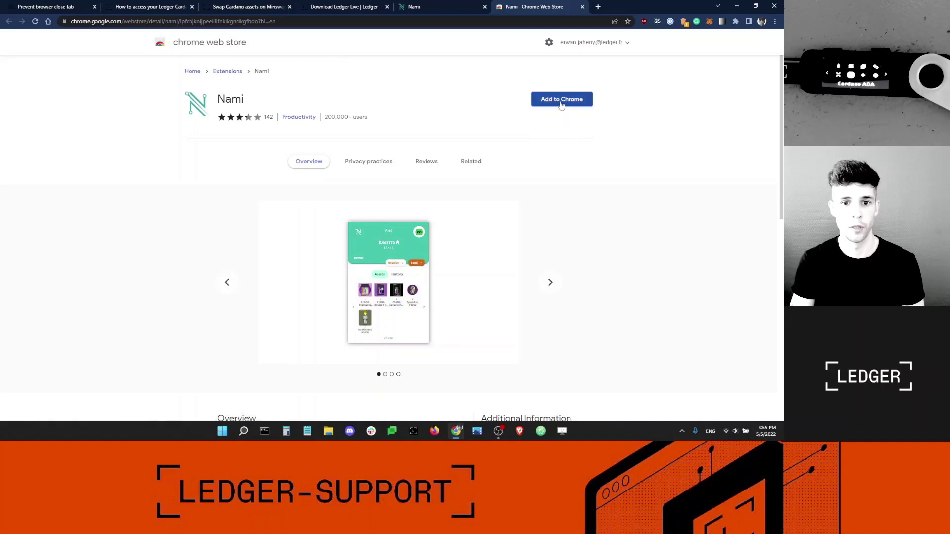
pyautogui.click(556, 101)
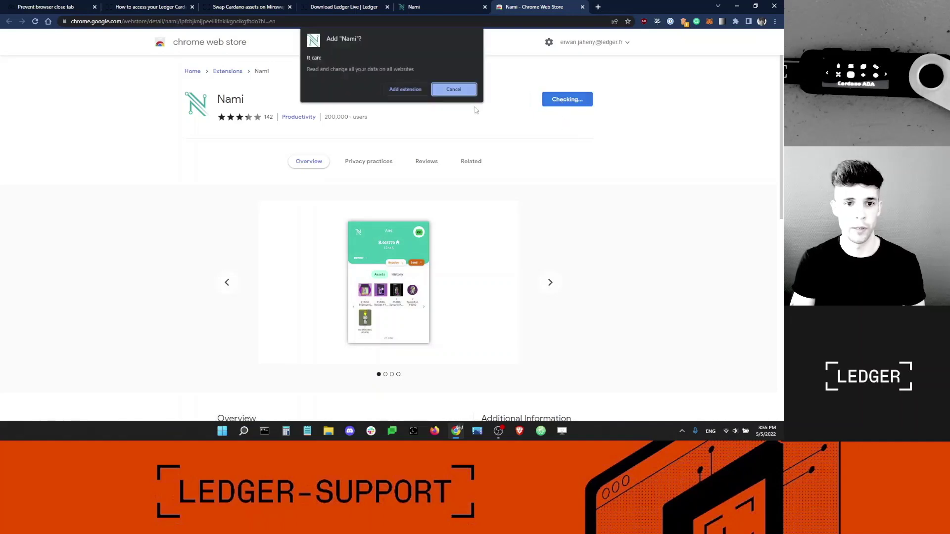
pyautogui.click(403, 89)
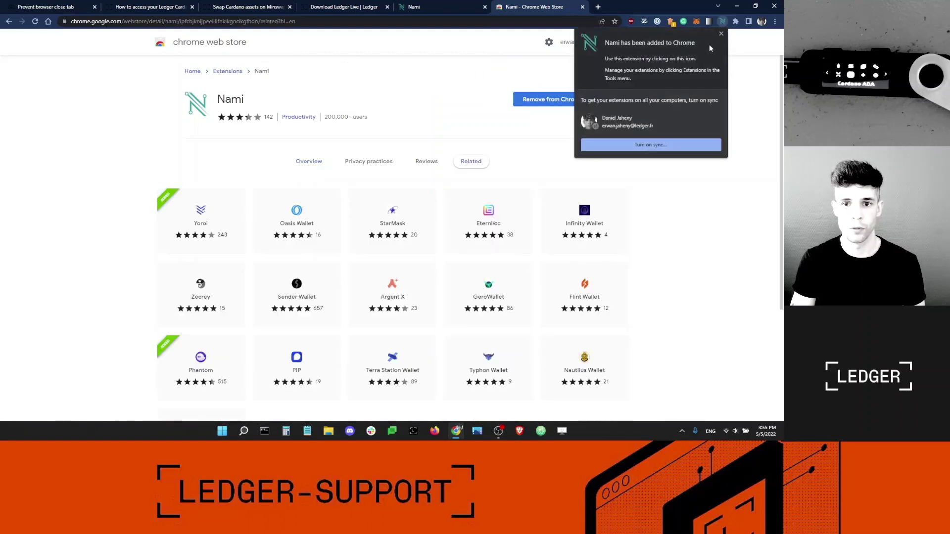
pyautogui.click(720, 33)
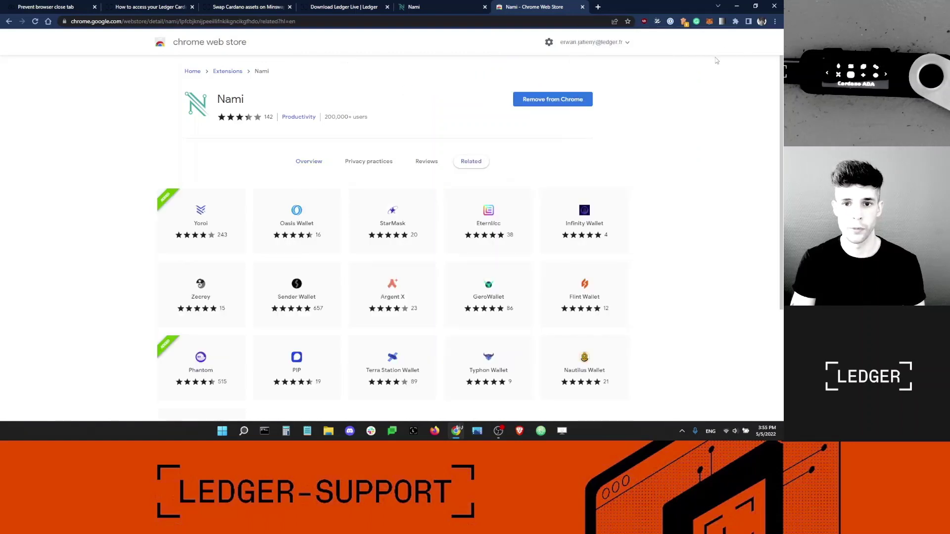
# - Close the Chrome Web Store tab and pin the Nami extension to the browser toolbar
pyautogui.click(582, 6)
pyautogui.click(736, 21)
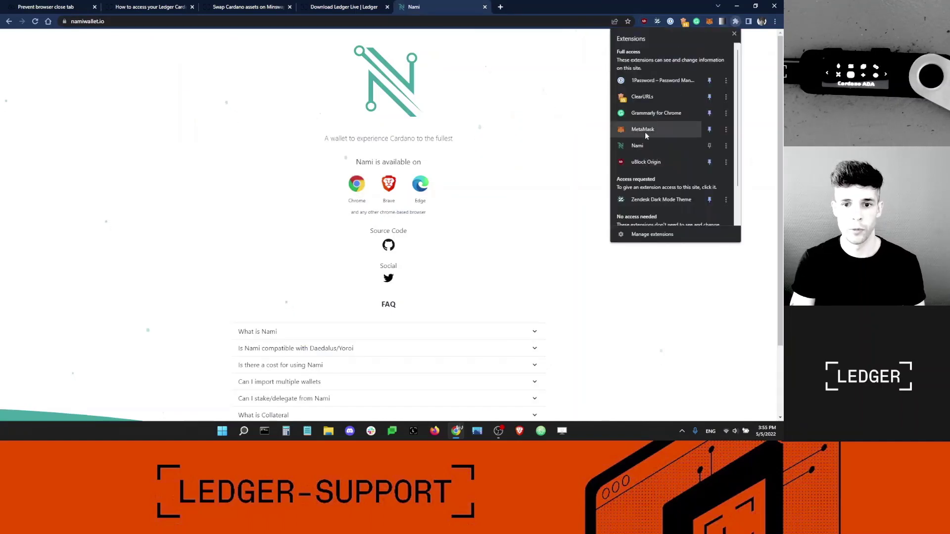
pyautogui.click(710, 145)
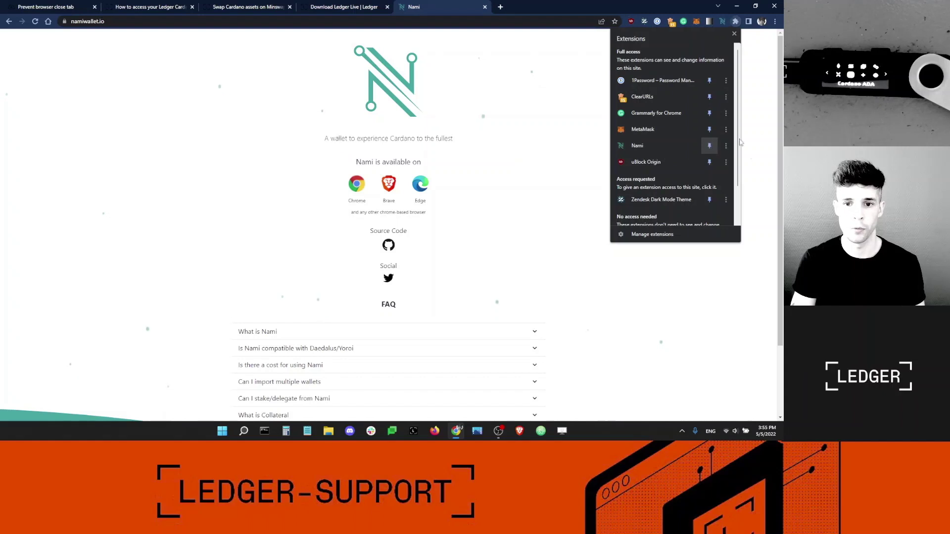
pyautogui.click(735, 21)
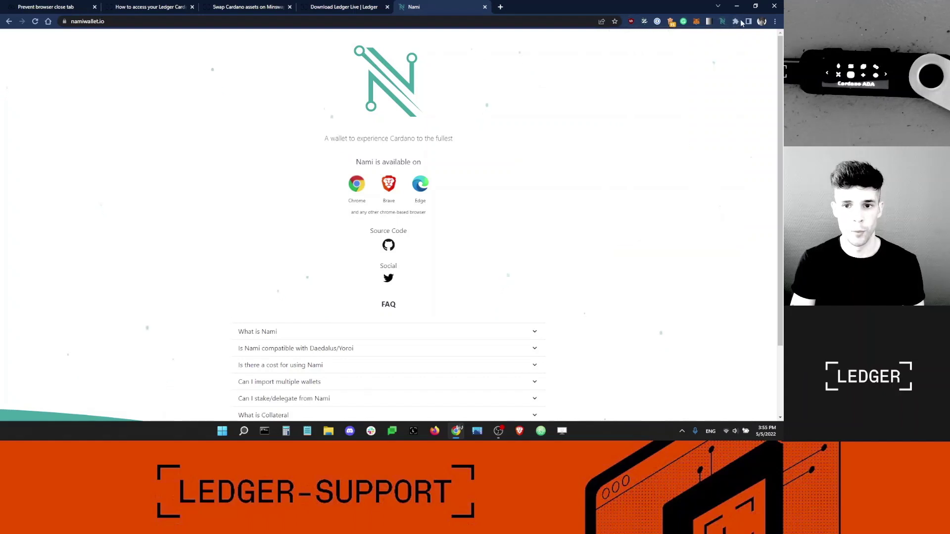
# - Disable the MetaMask extension on Chrome's extension management page and review the list of active extensions
pyautogui.click(735, 21)
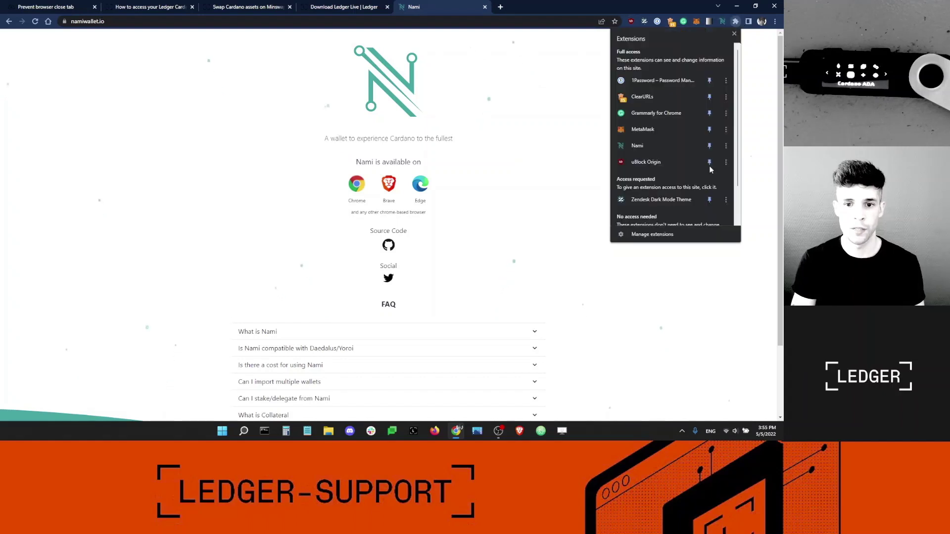
pyautogui.click(663, 234)
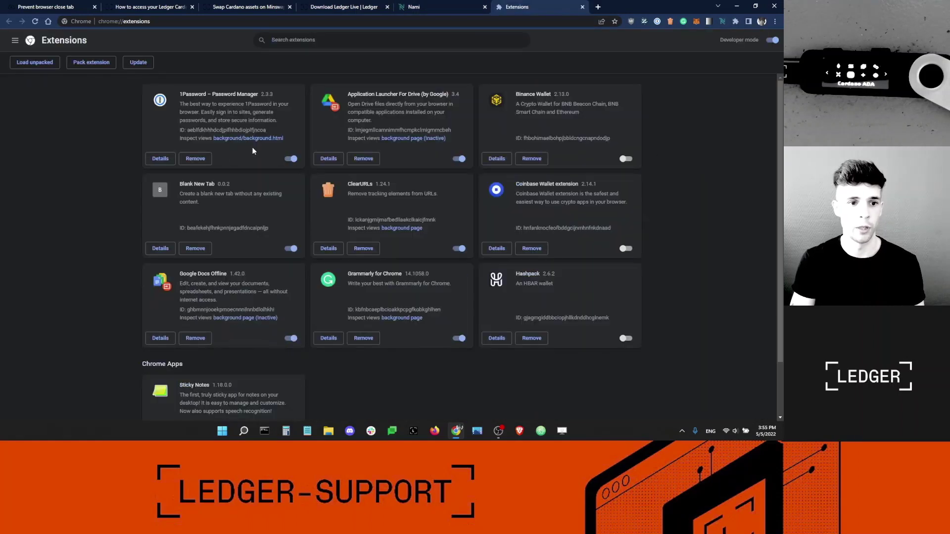
pyautogui.scroll(-2, 306, 381)
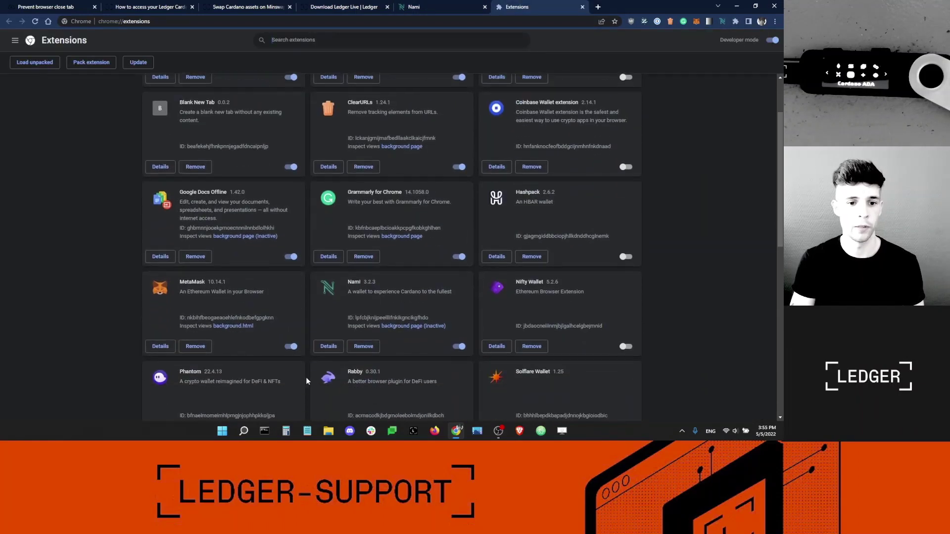
pyautogui.click(293, 349)
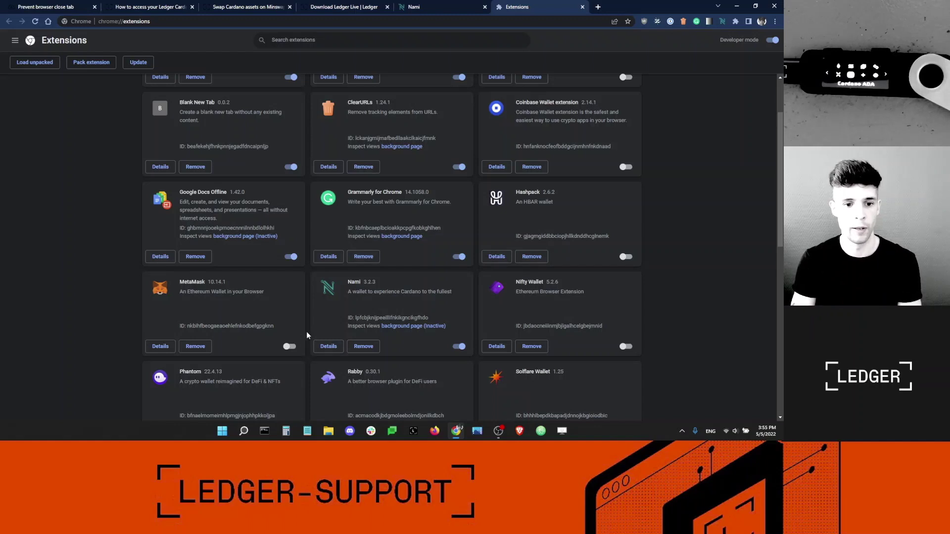
pyautogui.click(735, 22)
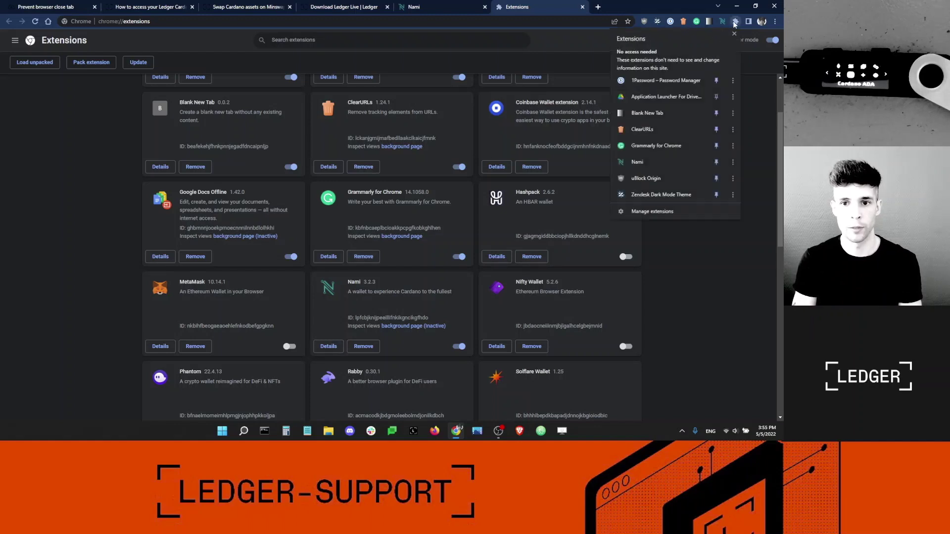
pyautogui.click(663, 211)
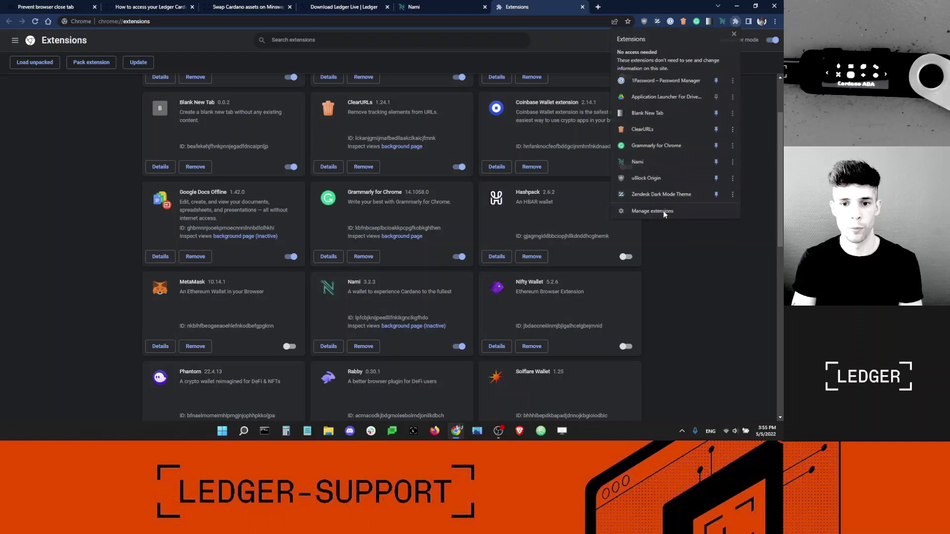
pyautogui.click(287, 346)
pyautogui.click(287, 347)
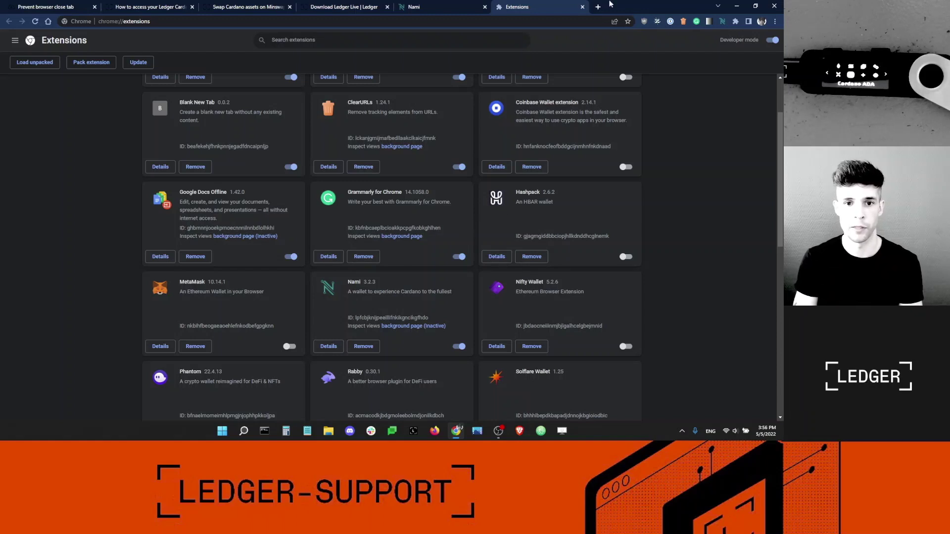
# - Close the extension management and Nami website tabs and open a new blank tab
pyautogui.click(582, 6)
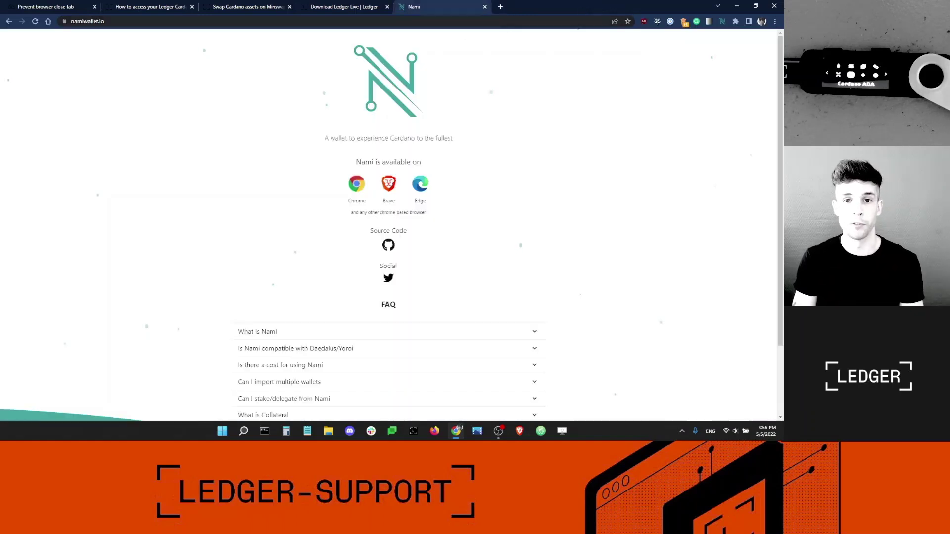
pyautogui.click(485, 8)
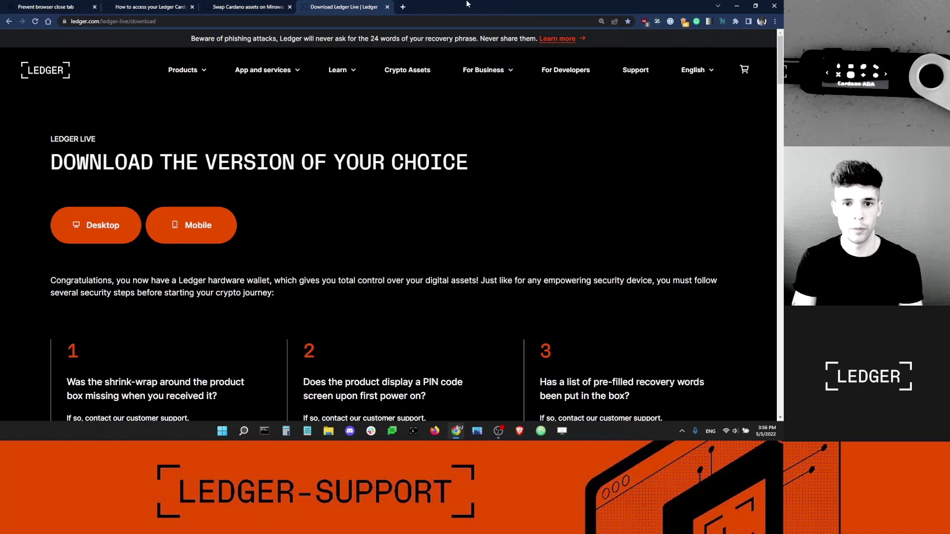
pyautogui.click(402, 7)
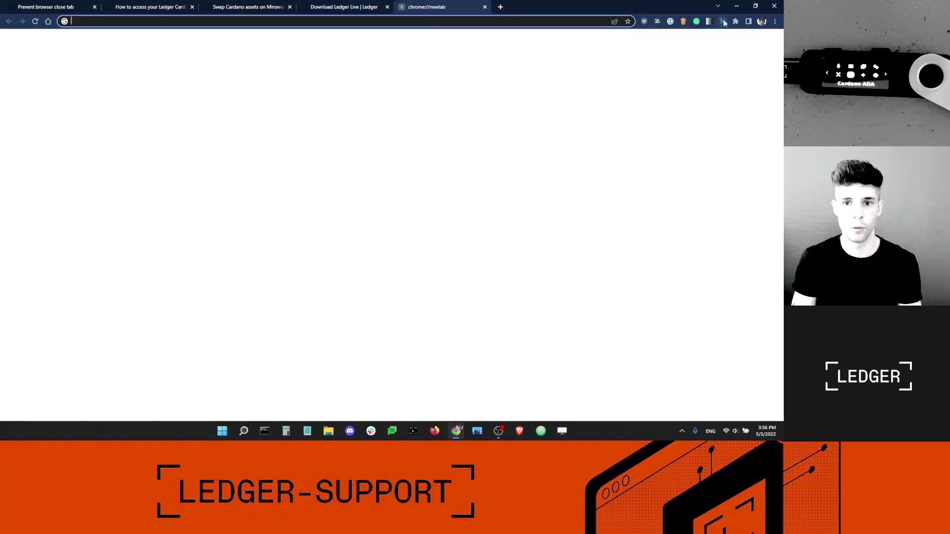
# - Start creating a new wallet in the Nami extension, accept the terms of use and move the setup window toward the screen's middle
pyautogui.click(723, 22)
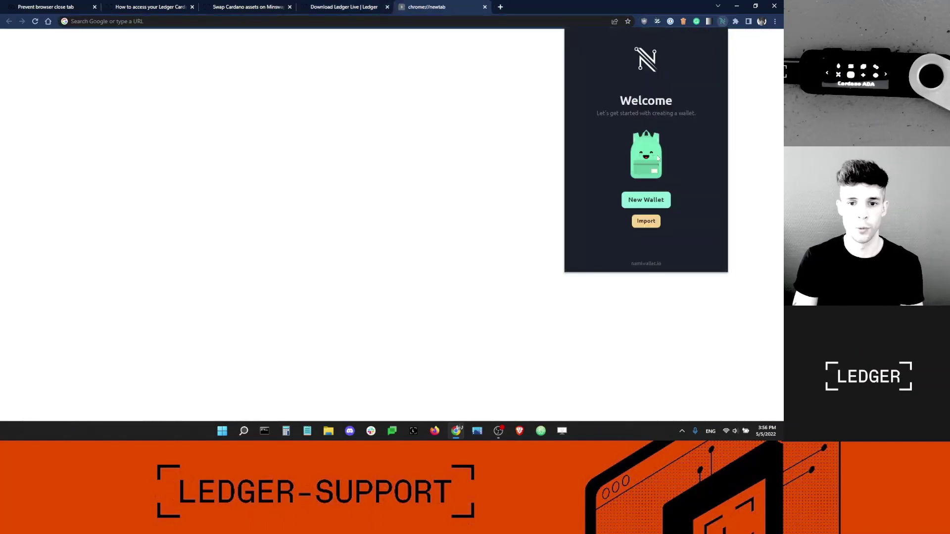
pyautogui.click(653, 201)
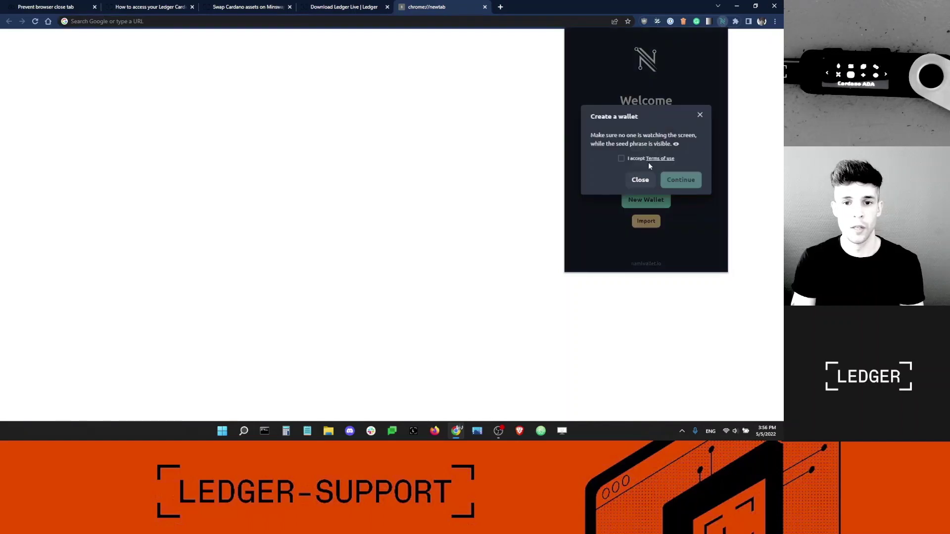
pyautogui.click(621, 159)
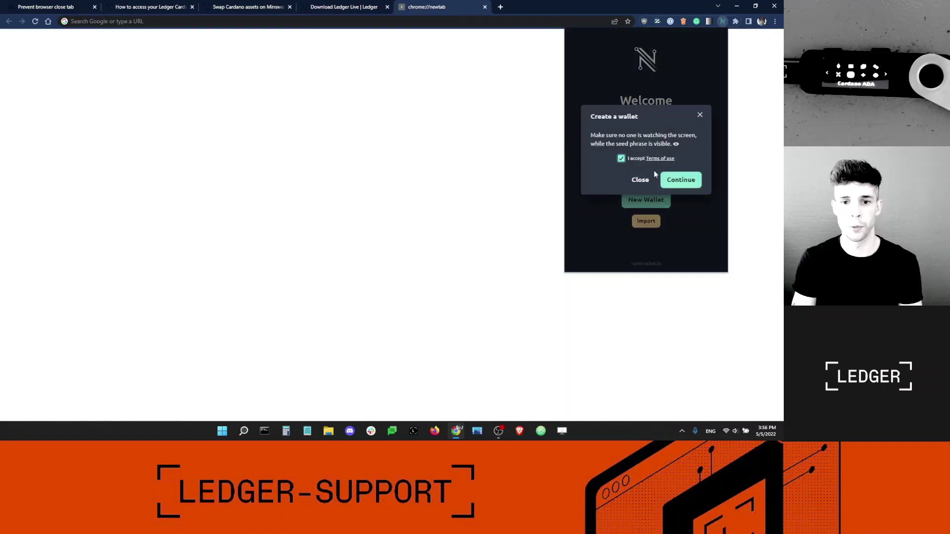
pyautogui.click(679, 180)
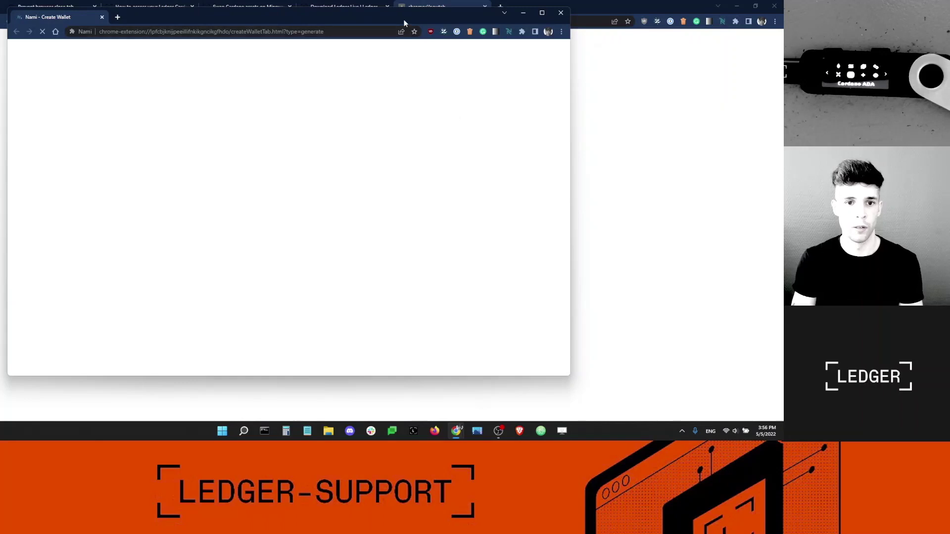
pyautogui.moveTo(403, 23); pyautogui.dragTo(532, 29)
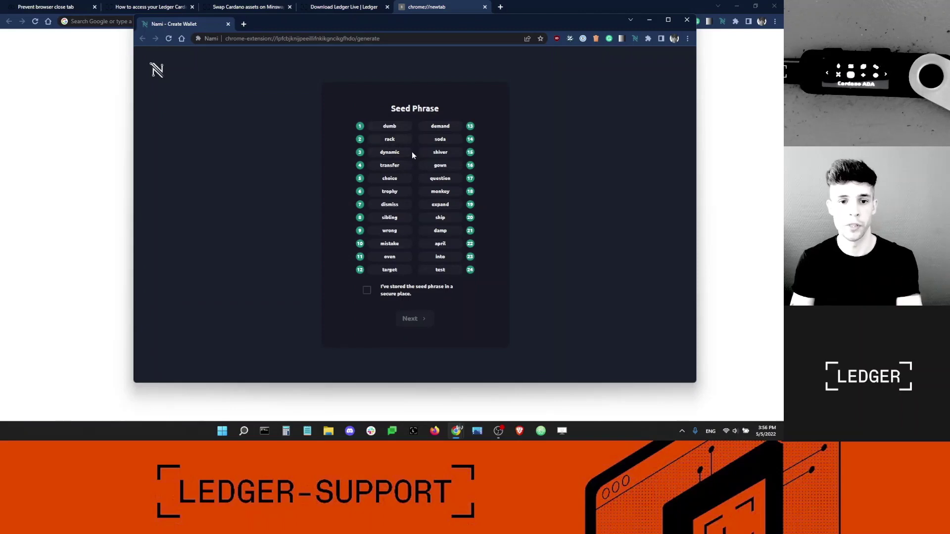
# - Acknowledge that the seed phrase is stored in a secure place and skip its verification
pyautogui.click(367, 291)
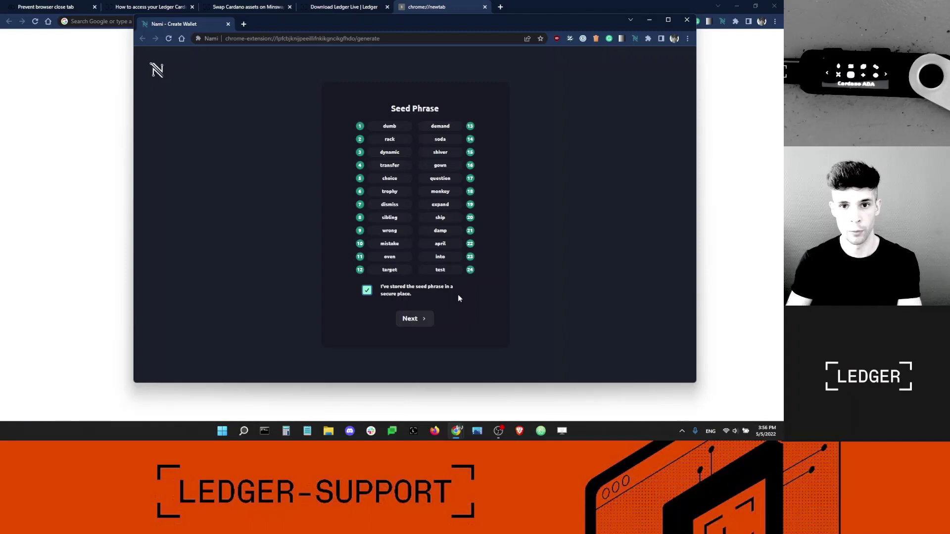
pyautogui.click(426, 321)
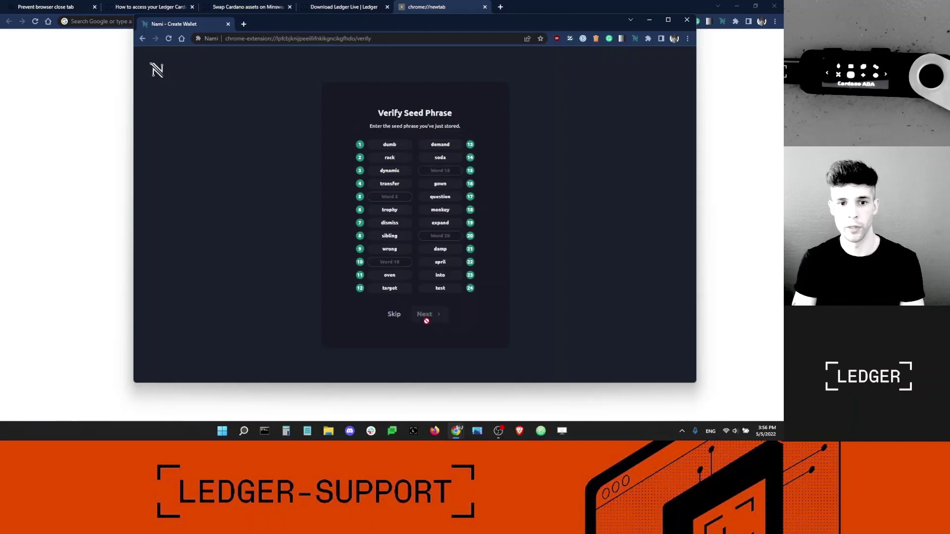
pyautogui.click(394, 315)
# - Create the Nami account with an account name and a confirmed wallet password, and close the setup window
pyautogui.click(397, 193)
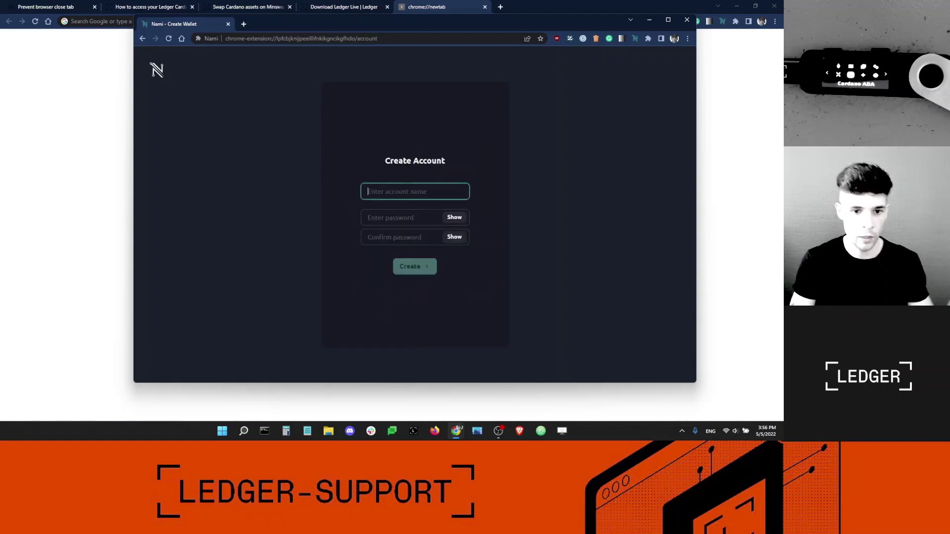
pyautogui.write('dan')
pyautogui.press('Tab')
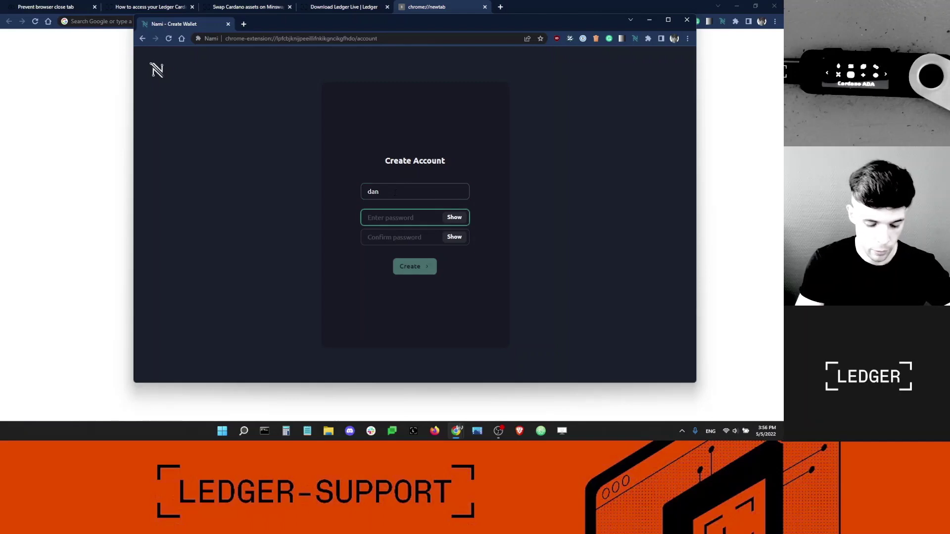
pyautogui.write('•••••')
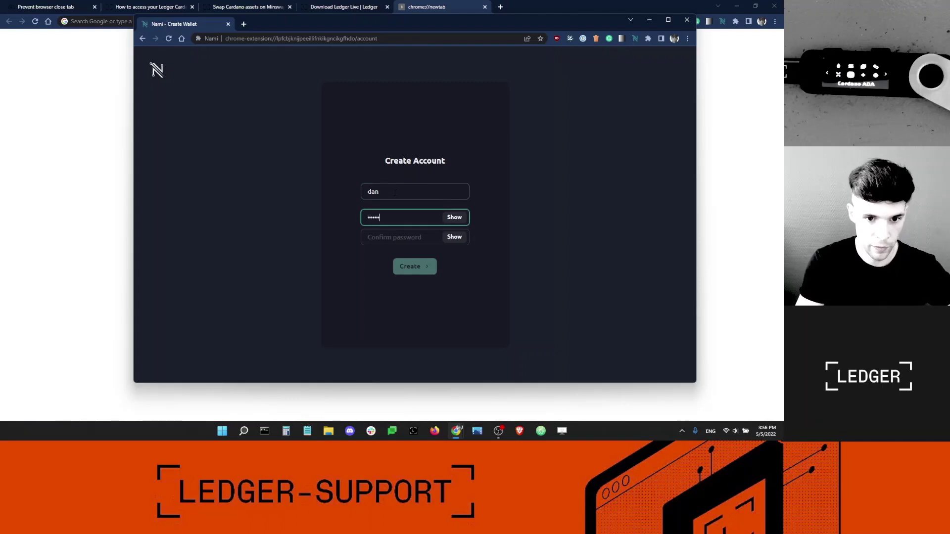
pyautogui.write('••••')
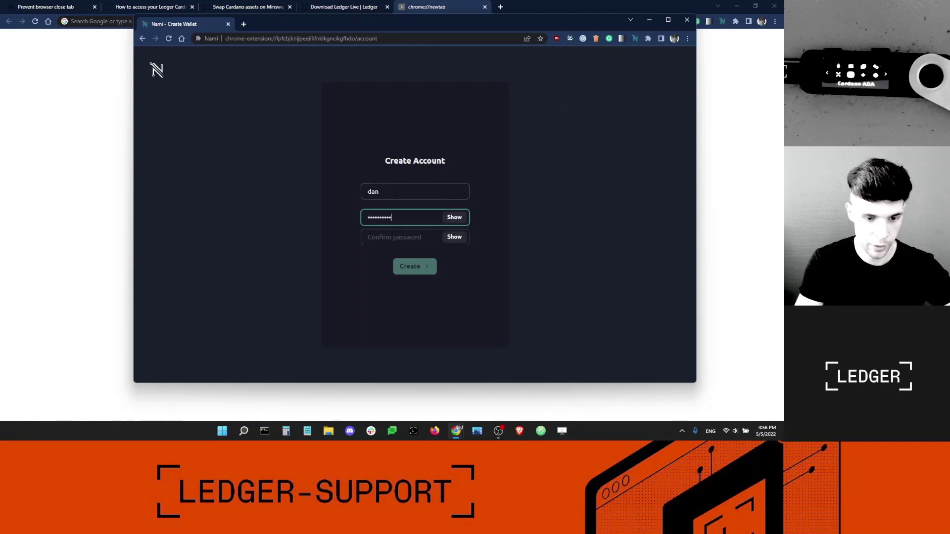
pyautogui.press('Tab')
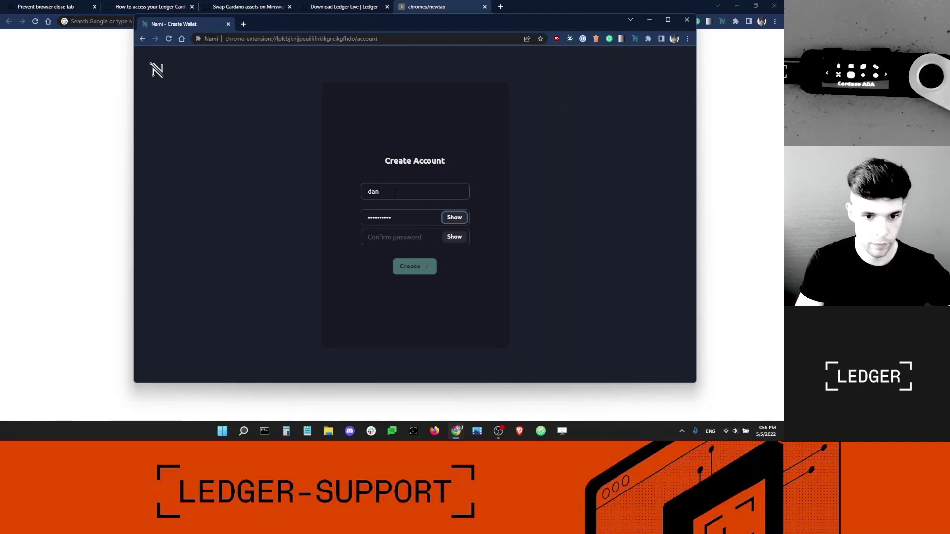
pyautogui.click(417, 237)
pyautogui.write('••')
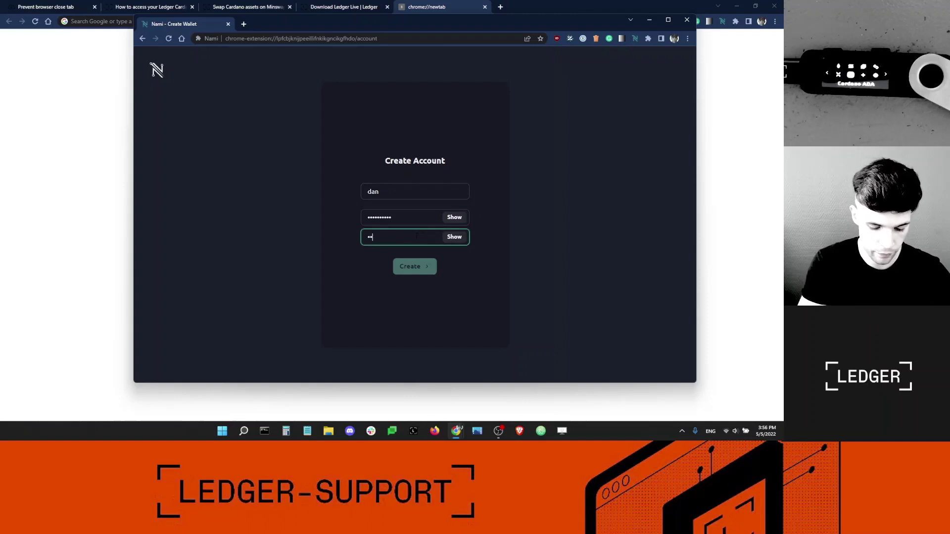
pyautogui.write('•••••••••')
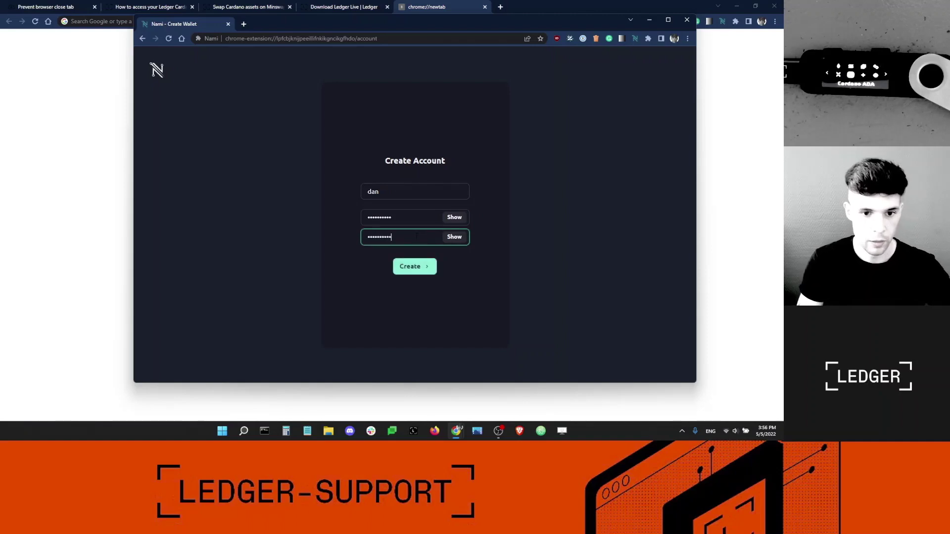
pyautogui.click(424, 267)
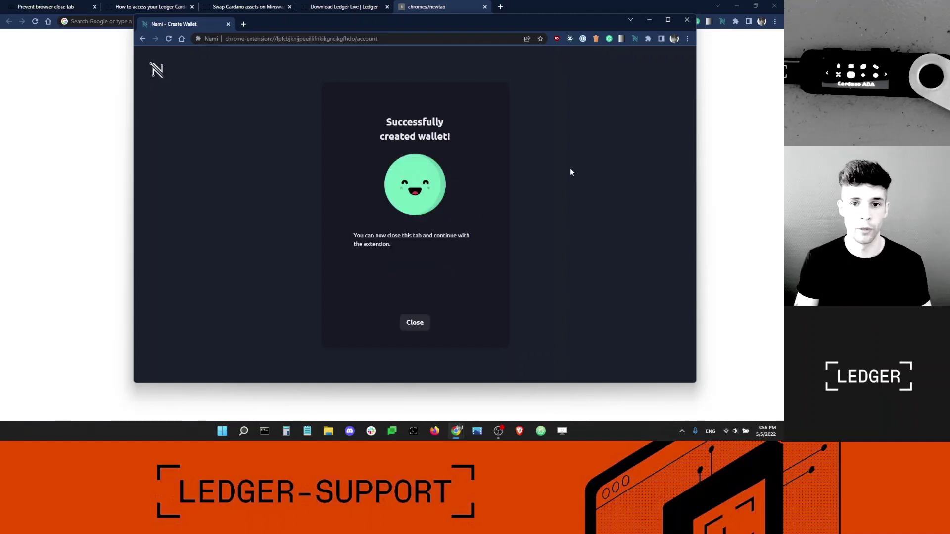
pyautogui.click(415, 323)
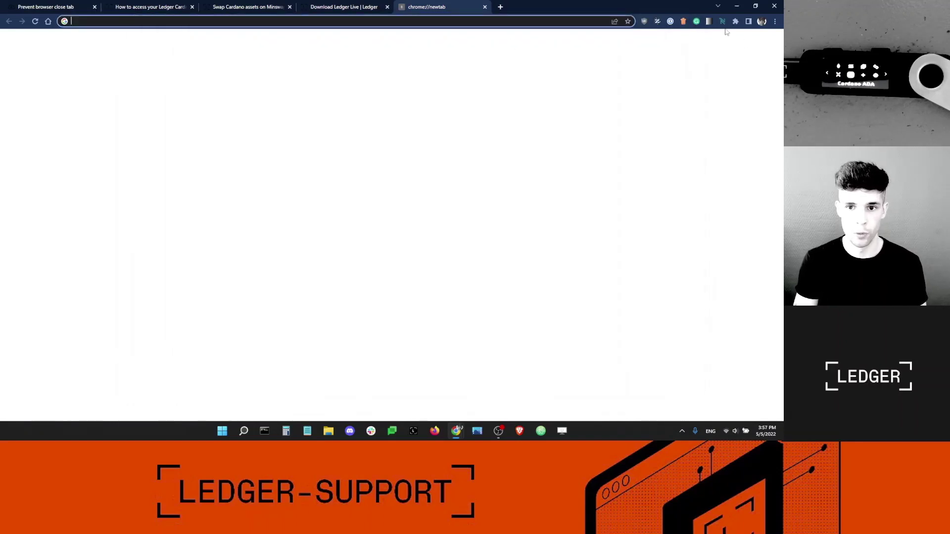
# - Start connecting a hardware wallet from the Nami extension's account options and choose Ledger as the device brand
pyautogui.click(723, 21)
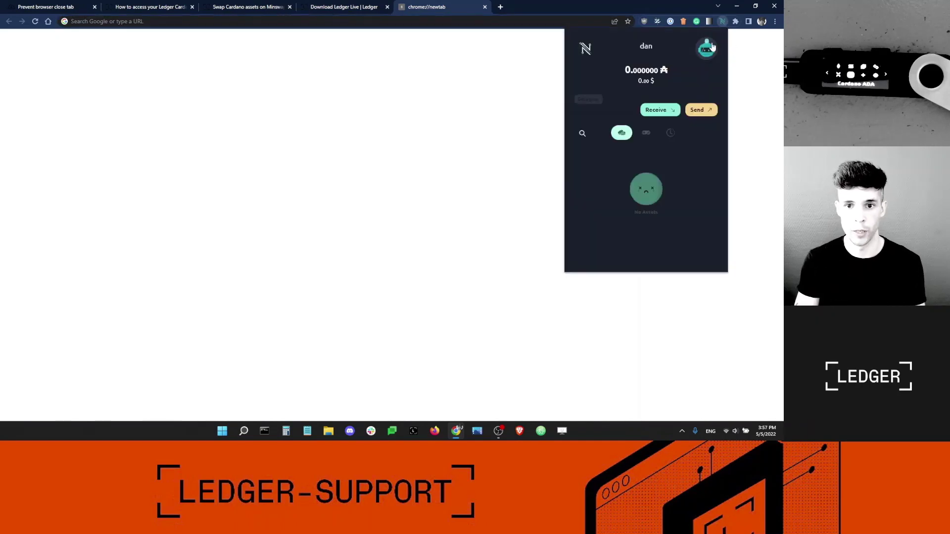
pyautogui.click(721, 23)
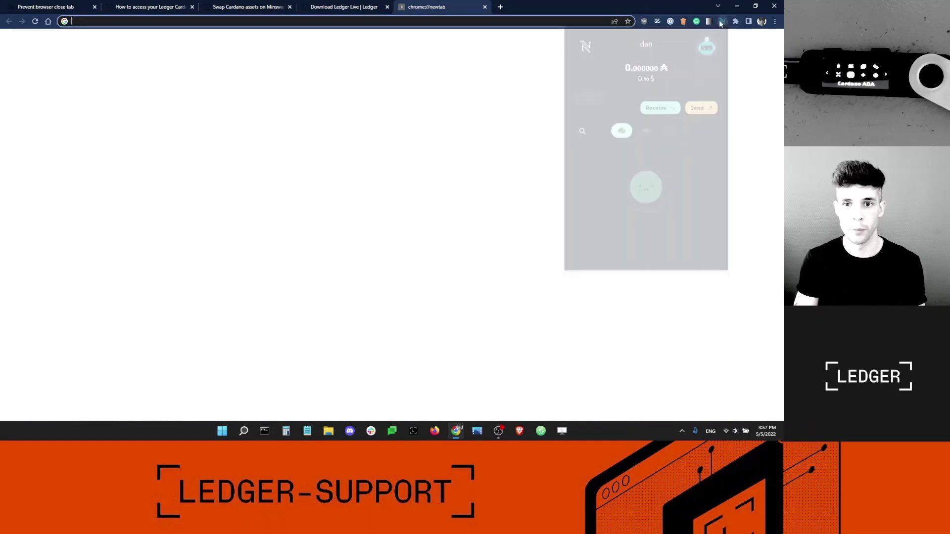
pyautogui.click(722, 21)
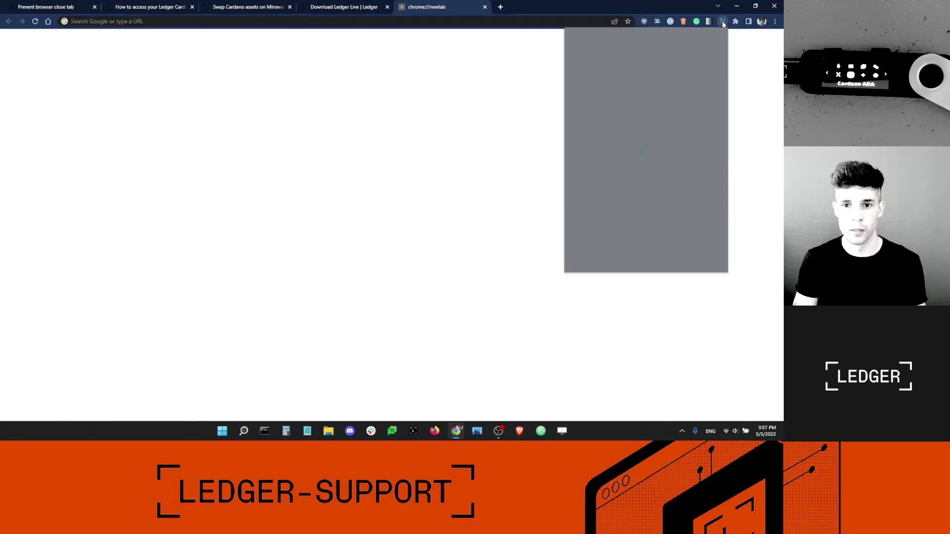
pyautogui.click(707, 51)
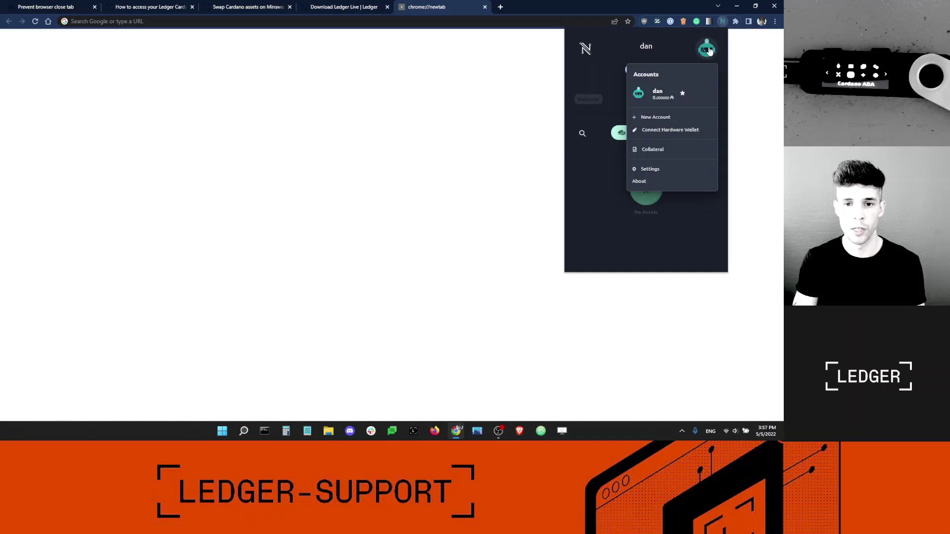
pyautogui.click(669, 130)
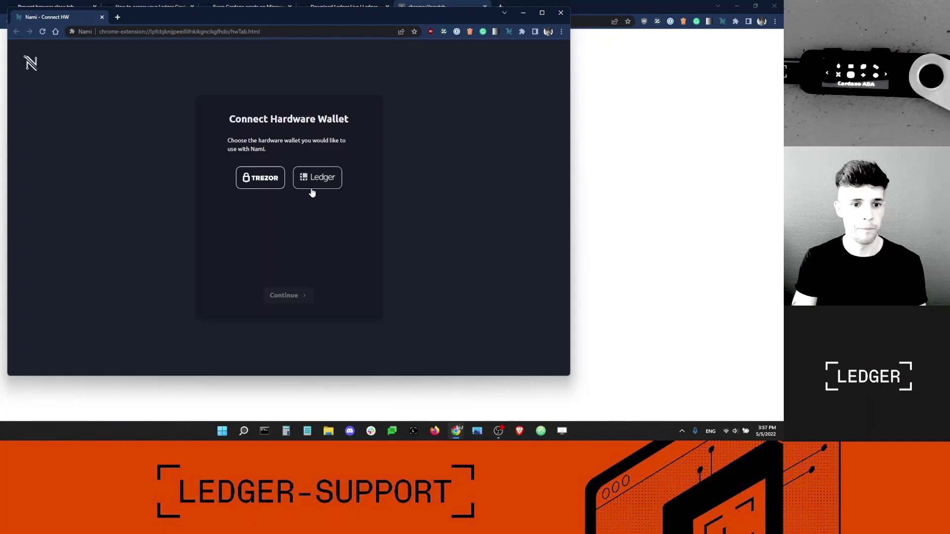
pyautogui.click(322, 186)
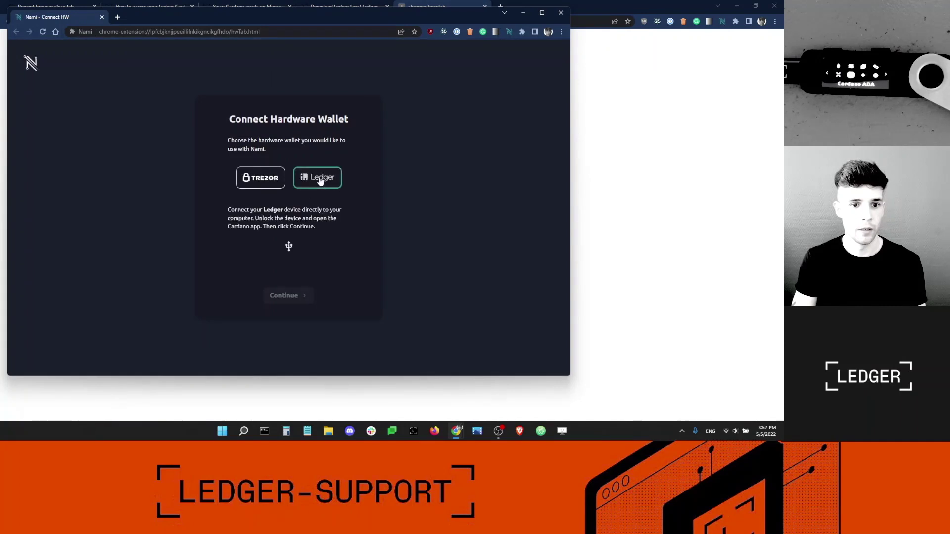
# - Connect the Nano S Plus with its Cardano app open and import Account 1 - Default into Nami
pyautogui.click(292, 295)
pyautogui.click(96, 152)
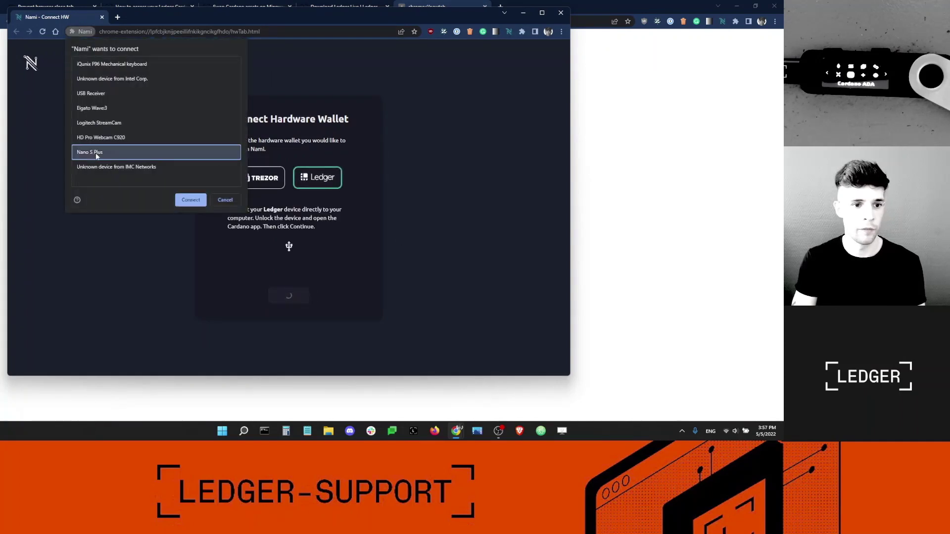
pyautogui.click(200, 201)
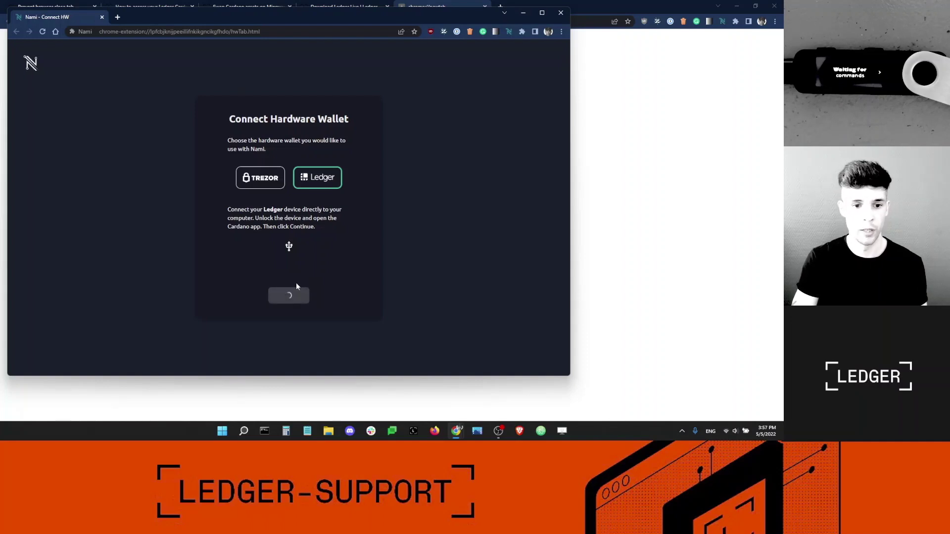
pyautogui.click(101, 168)
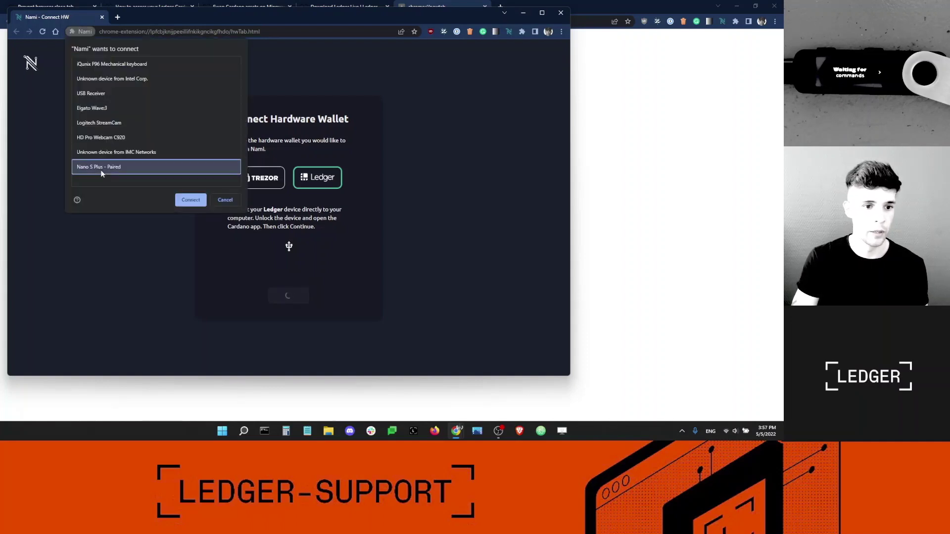
pyautogui.click(194, 201)
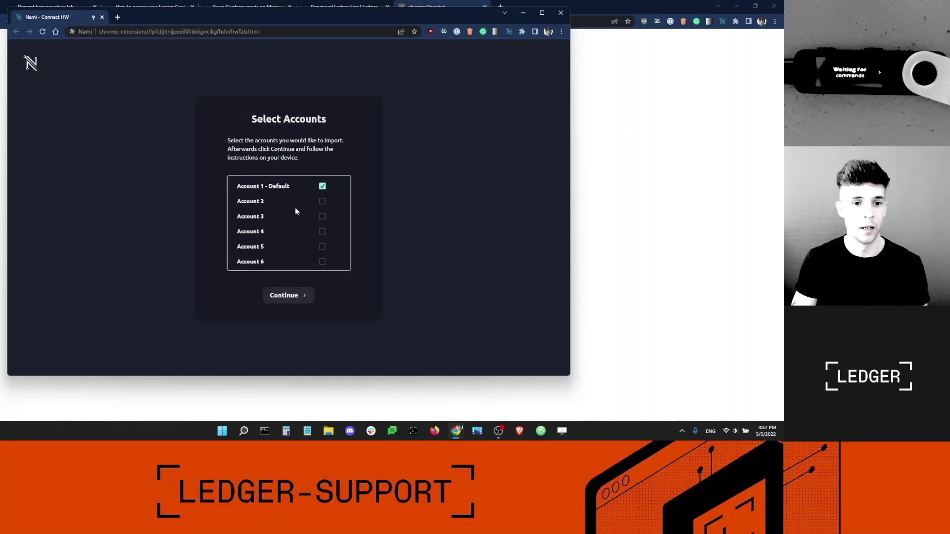
pyautogui.click(290, 296)
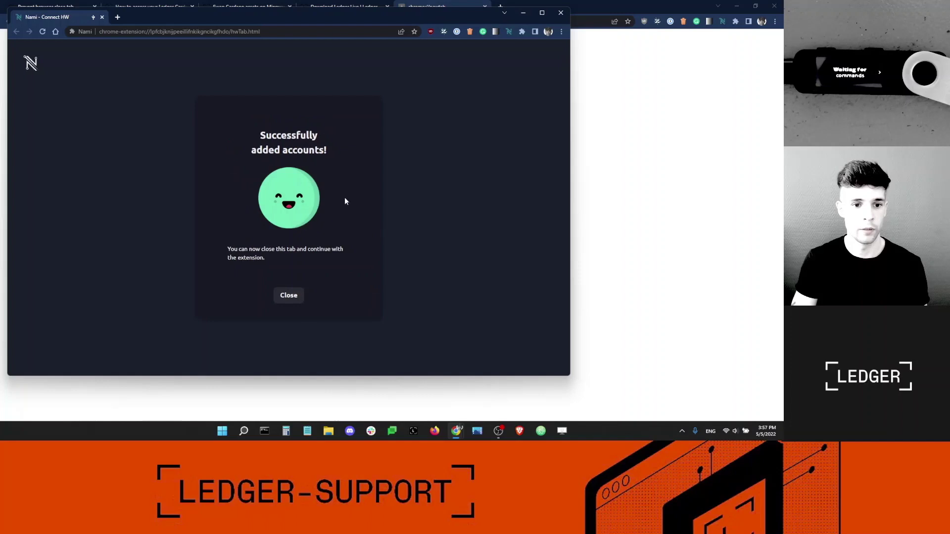
pyautogui.click(292, 296)
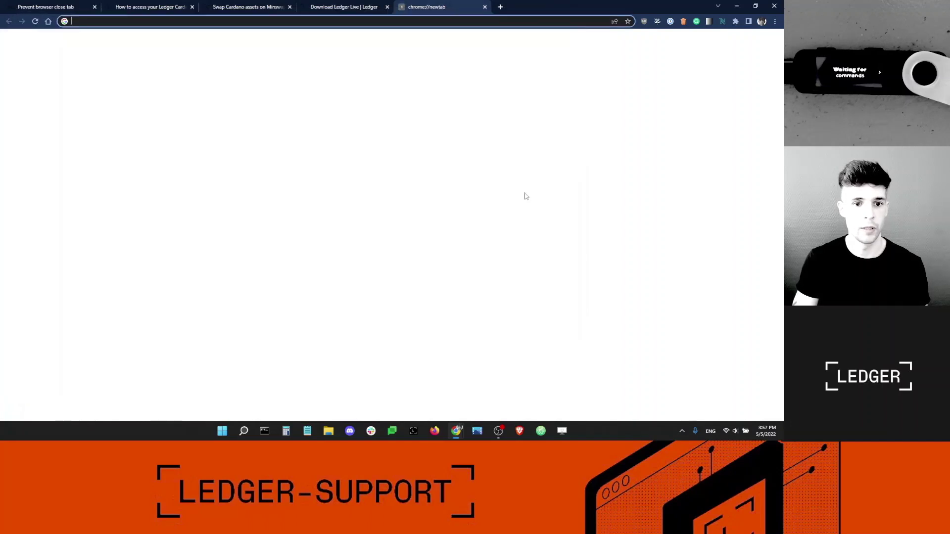
# - Switch the Nami extension to the Ledger 1 hardware account and check its ADA balance
pyautogui.click(723, 22)
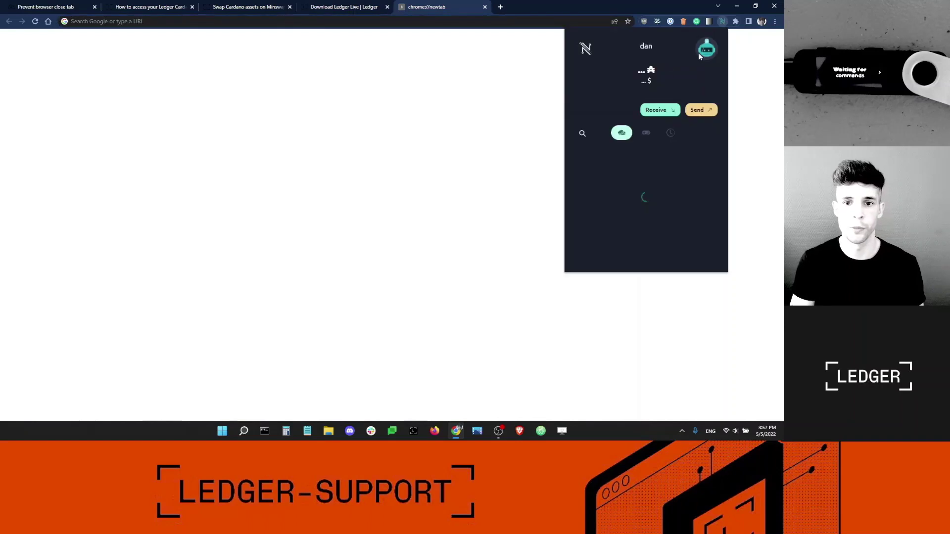
pyautogui.click(708, 52)
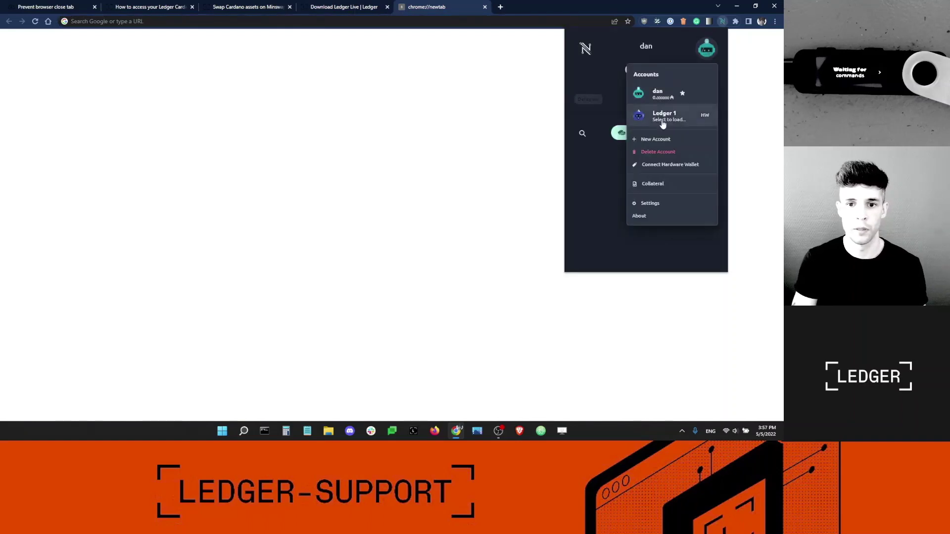
pyautogui.click(638, 40)
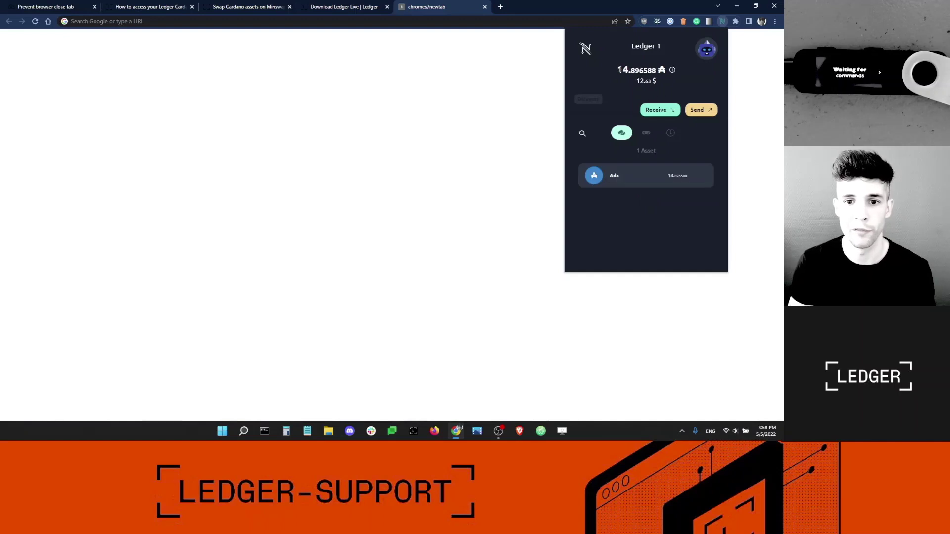
pyautogui.moveTo(617, 70); pyautogui.dragTo(665, 70)
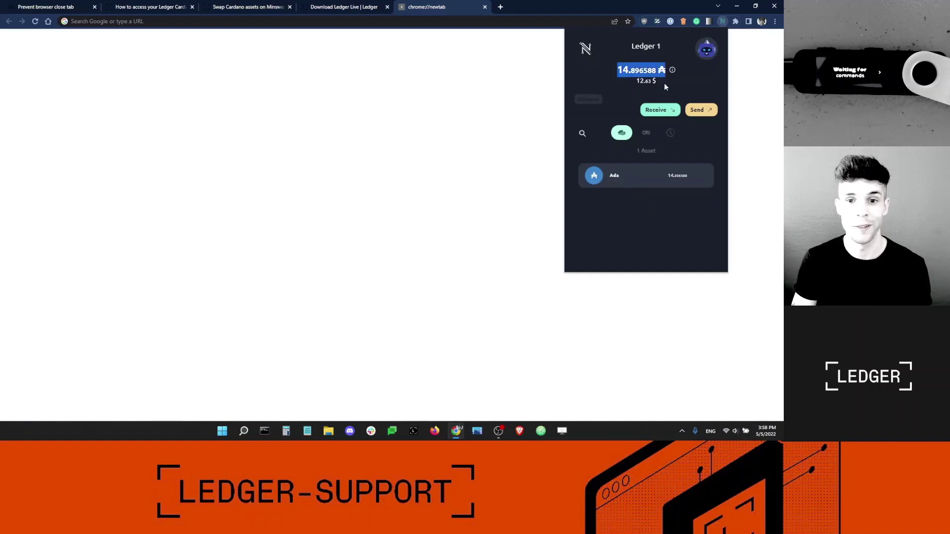
pyautogui.click(705, 63)
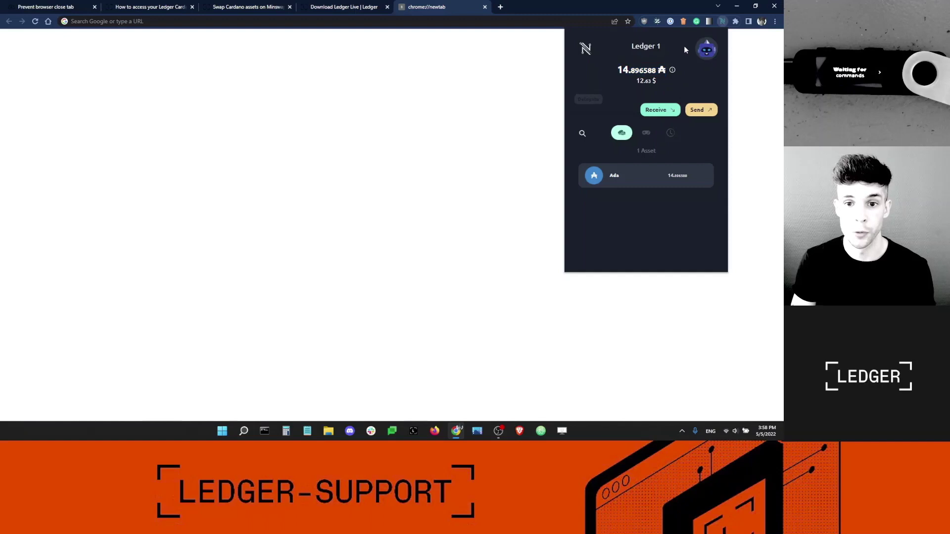
# - Set the Koipon 367 collectible as the Ledger 1 account's avatar, return to the asset list and close Nami
pyautogui.click(646, 134)
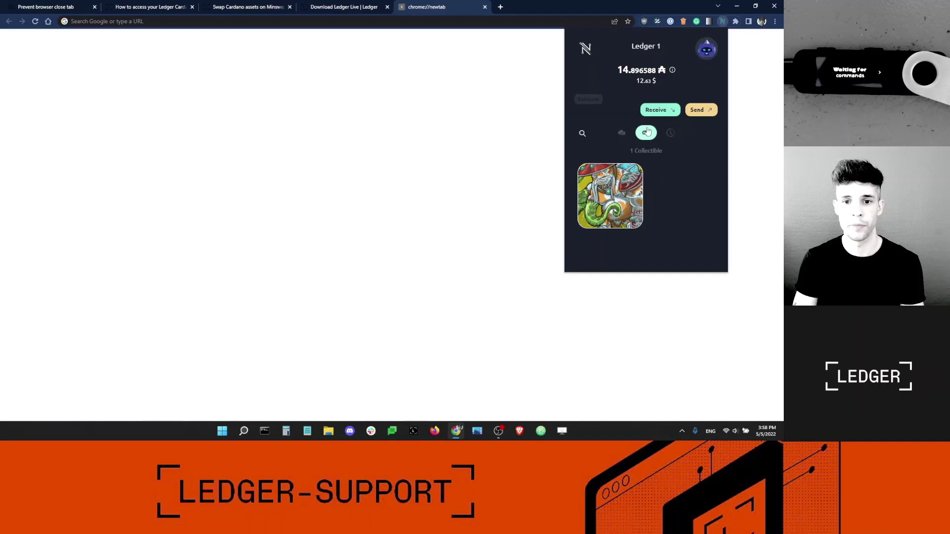
pyautogui.click(617, 187)
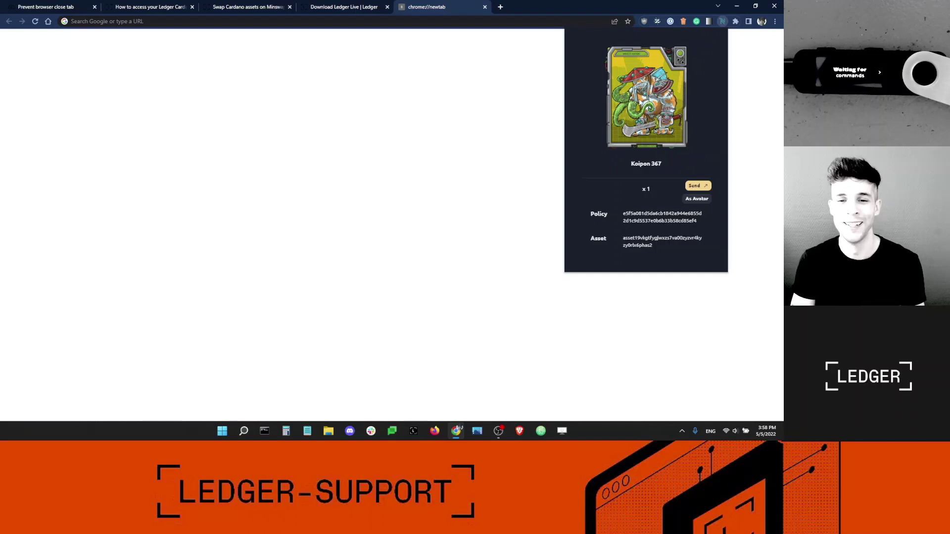
pyautogui.click(696, 199)
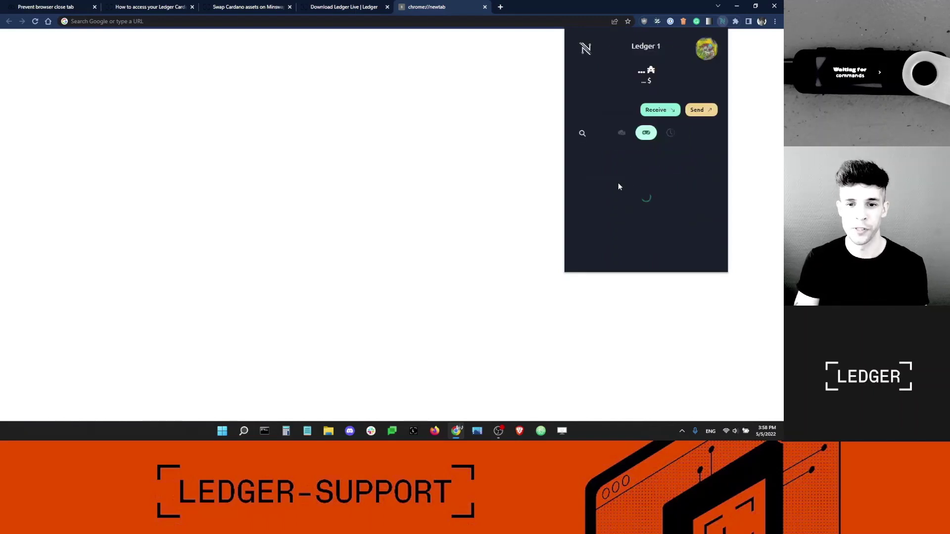
pyautogui.click(708, 52)
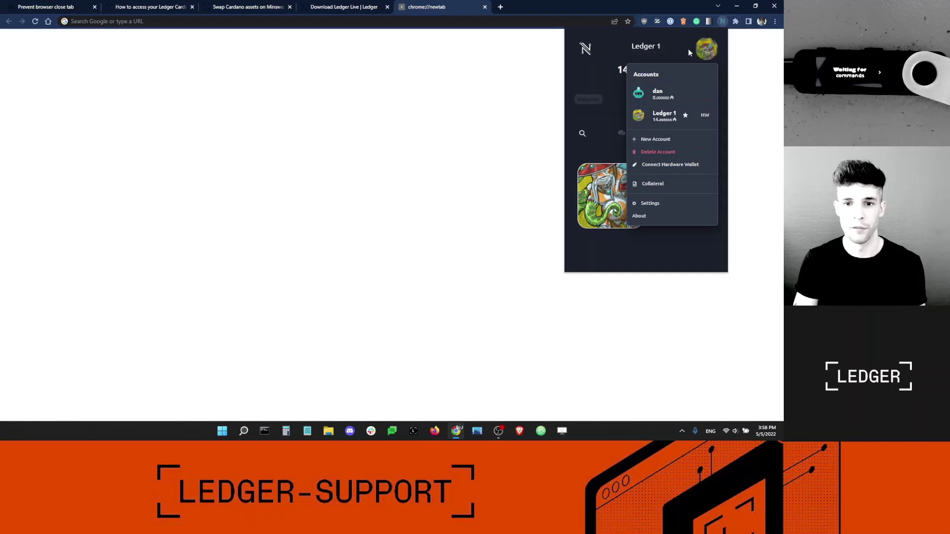
pyautogui.click(690, 53)
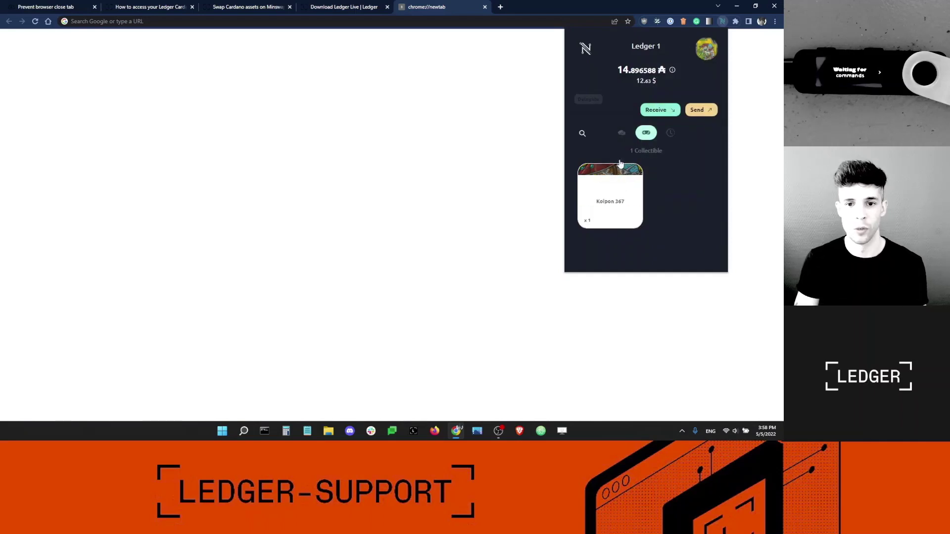
pyautogui.click(621, 133)
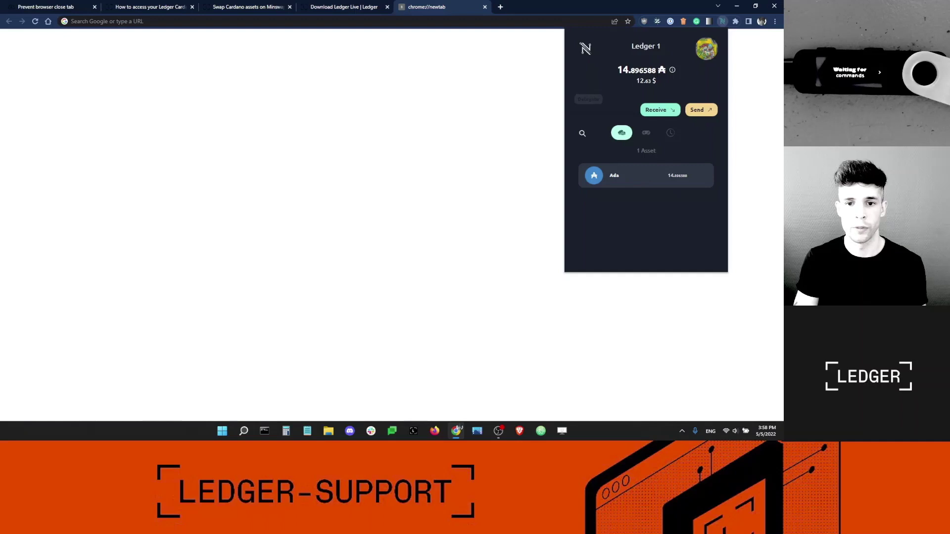
pyautogui.click(724, 24)
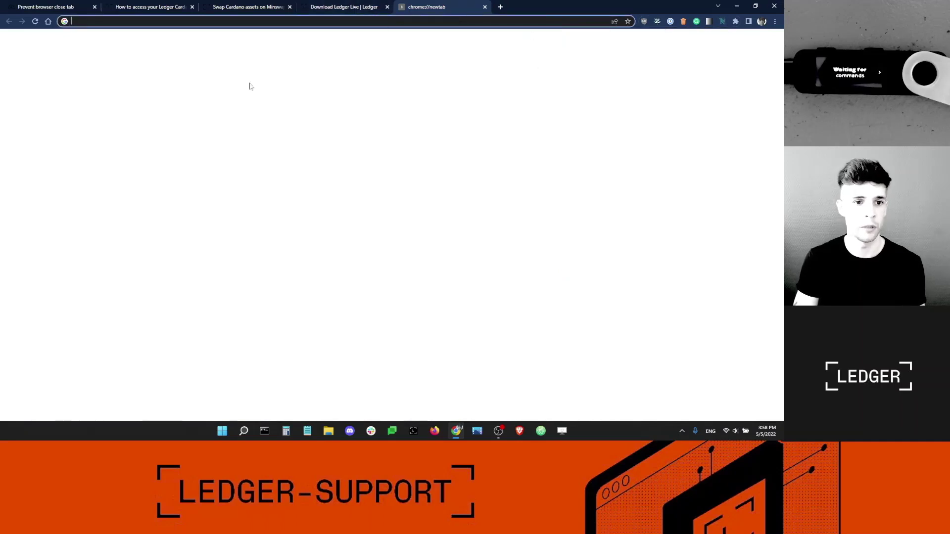
# - Open the Ledger support article on swapping Cardano assets on Minswap and follow its instructions' link to the Minswap site
pyautogui.click(237, 8)
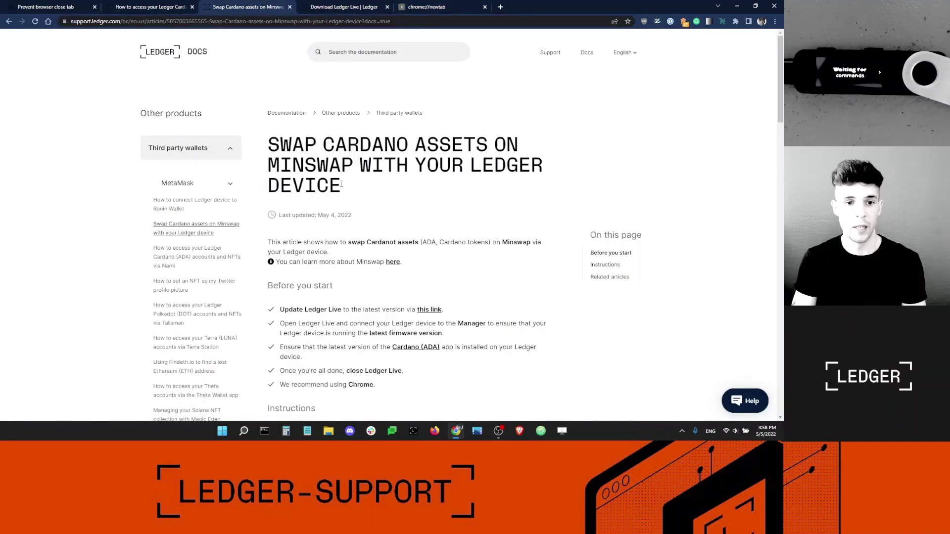
pyautogui.moveTo(345, 187); pyautogui.dragTo(319, 78)
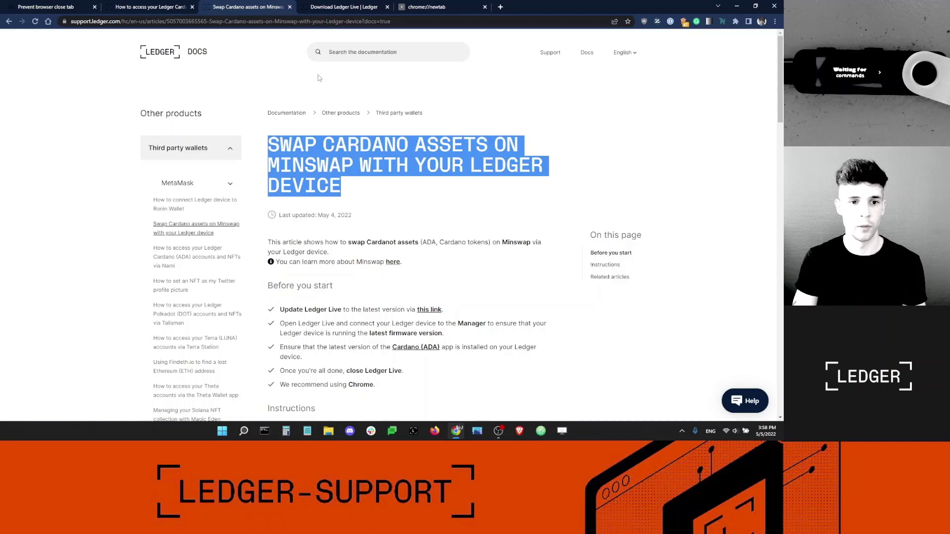
pyautogui.click(322, 185)
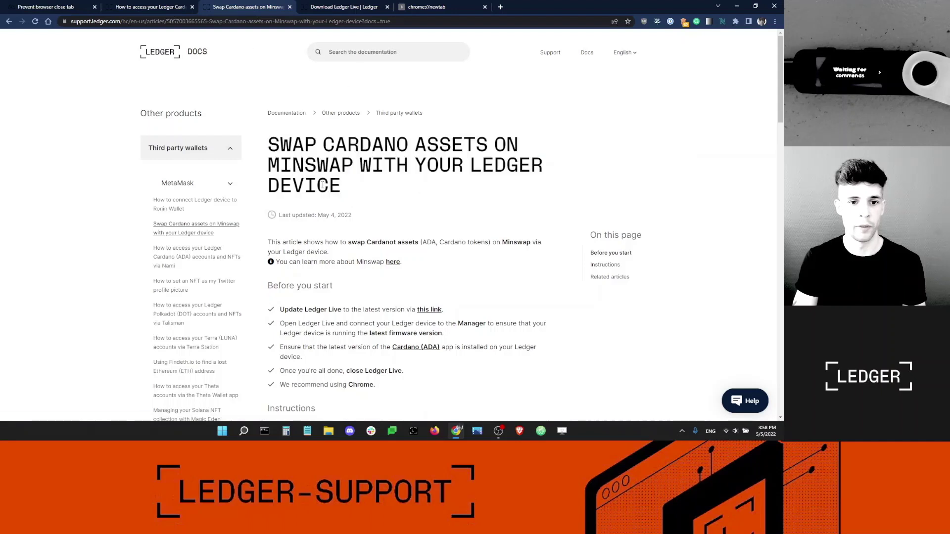
pyautogui.moveTo(340, 187); pyautogui.dragTo(269, 143)
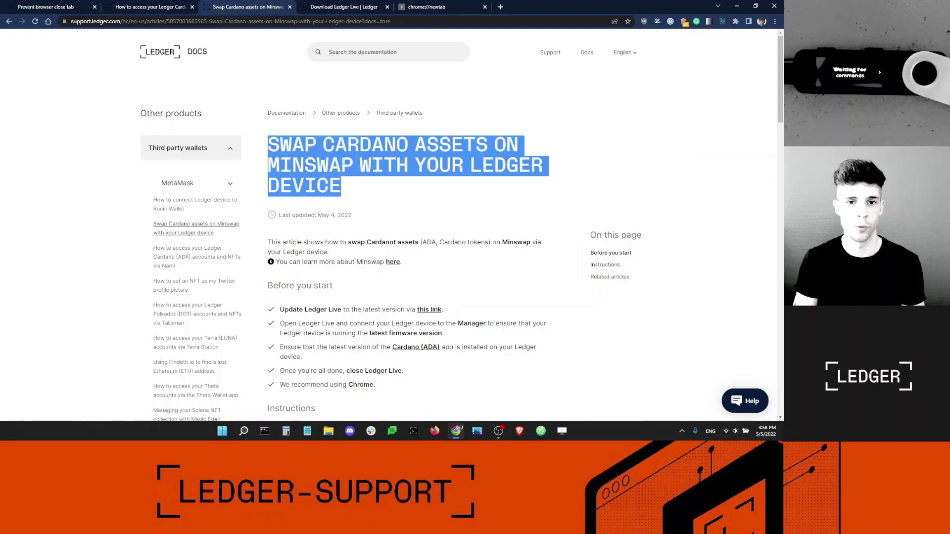
pyautogui.click(351, 191)
pyautogui.scroll(-5, 351, 191)
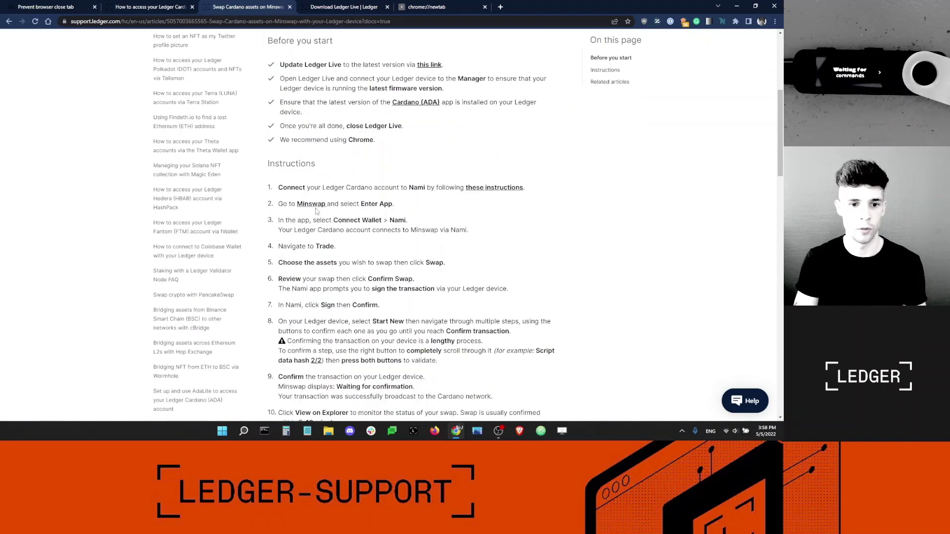
pyautogui.click(315, 206)
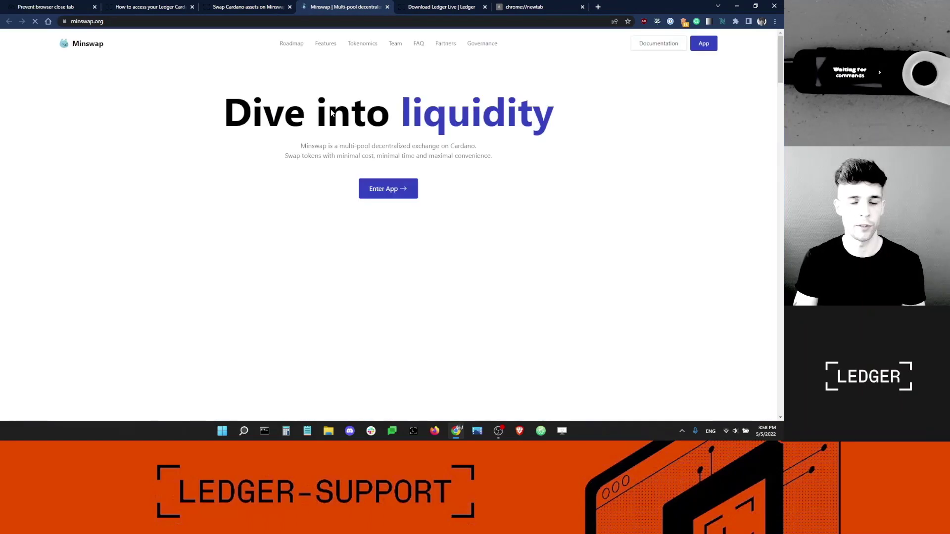
# - Revisit the support articles on accessing Cardano via Nami and swapping on Minswap, and return to the Minswap site
pyautogui.click(149, 7)
pyautogui.moveTo(466, 192); pyautogui.dragTo(267, 145)
pyautogui.click(448, 191)
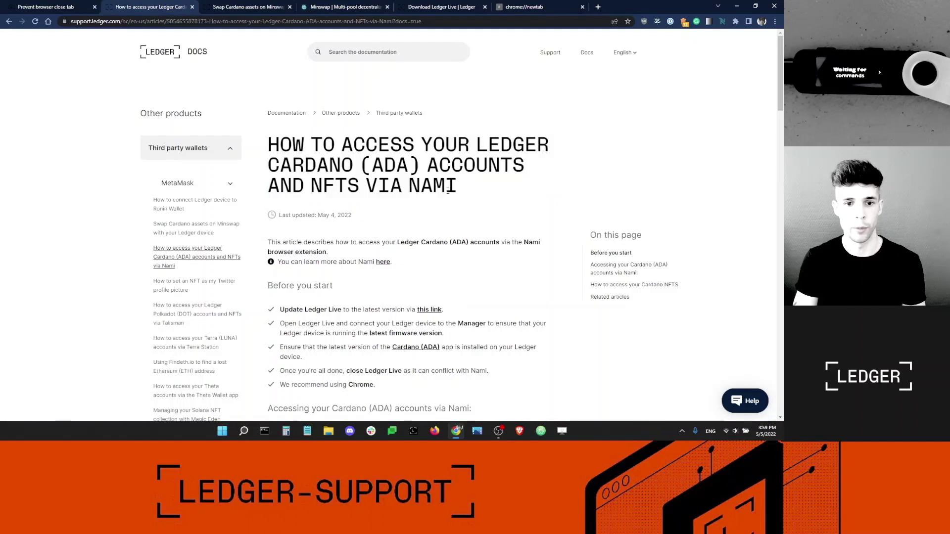
pyautogui.click(231, 7)
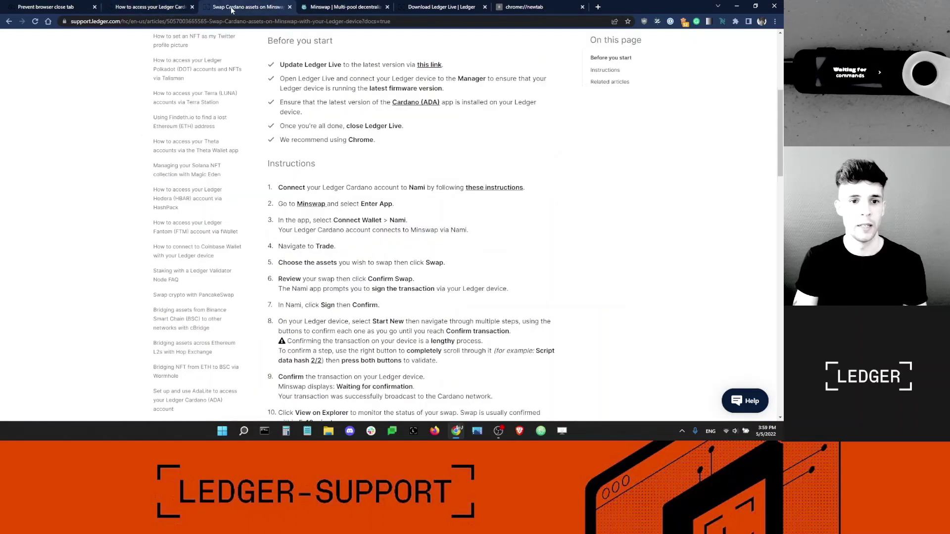
pyautogui.click(313, 6)
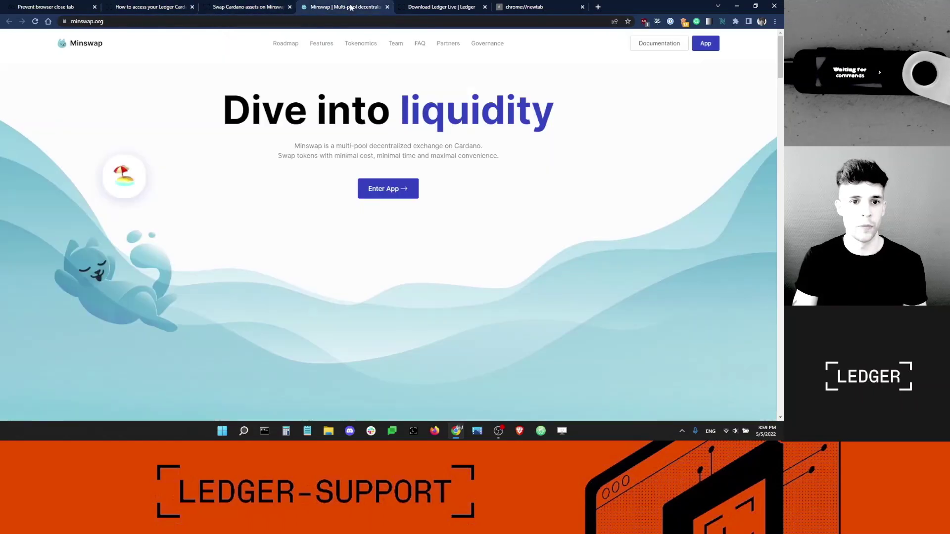
# - Enter the Minswap app, connect the Nami wallet and grant app.minswap.org access to the Ledger 1 account
pyautogui.click(408, 188)
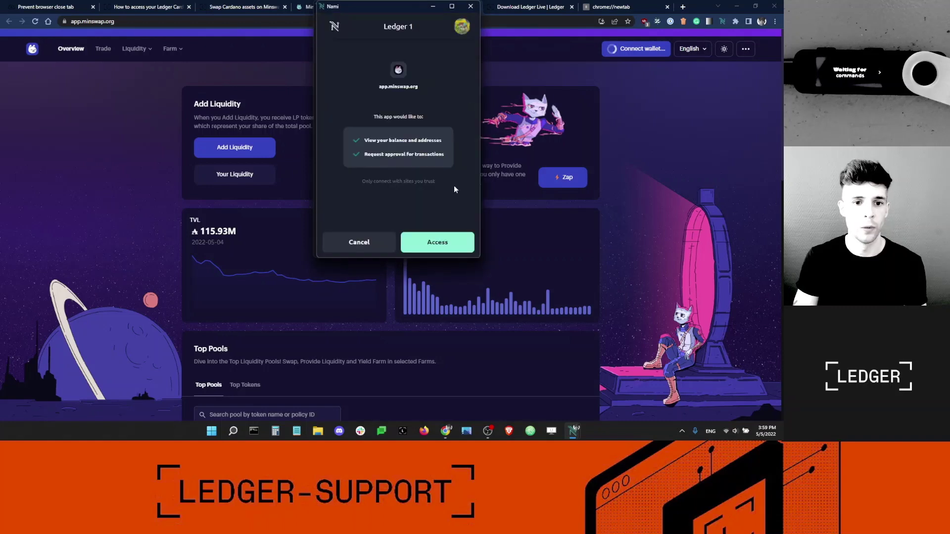
pyautogui.click(440, 240)
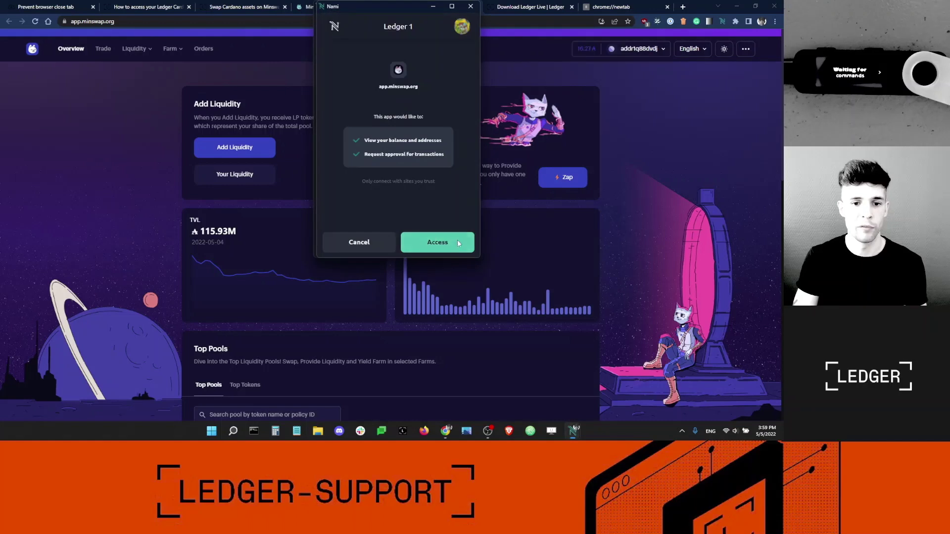
pyautogui.click(455, 243)
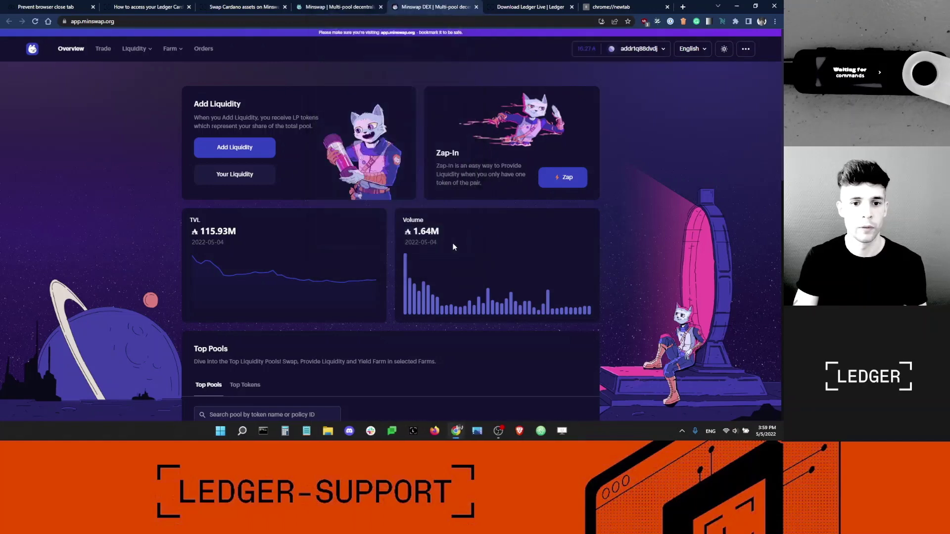
# - Inspect the connected wallet's details in Minswap, noting the last characters of its address
pyautogui.click(656, 52)
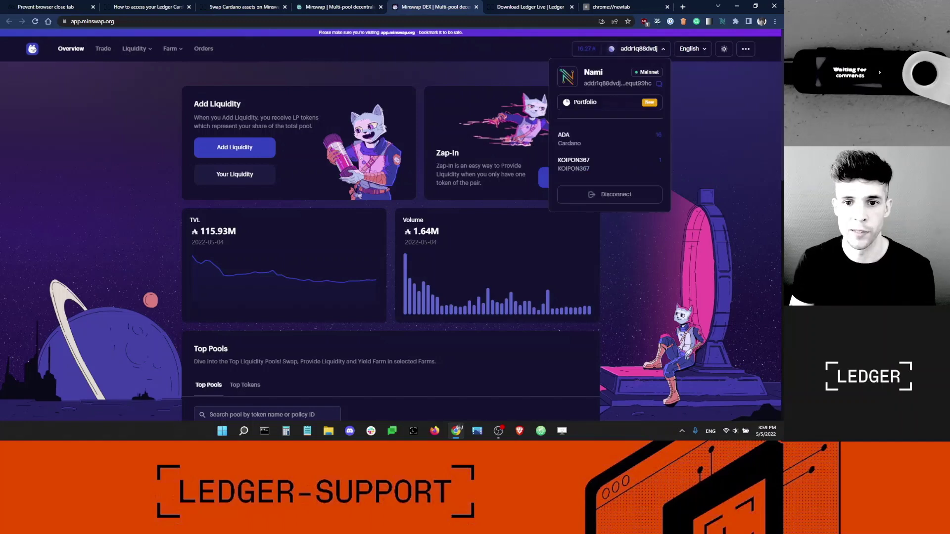
pyautogui.moveTo(637, 83); pyautogui.dragTo(651, 83)
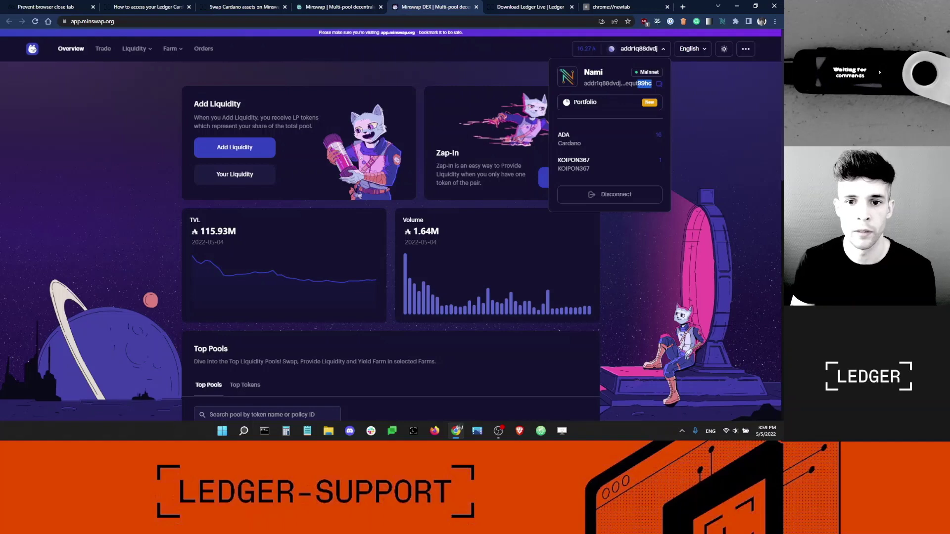
pyautogui.click(683, 67)
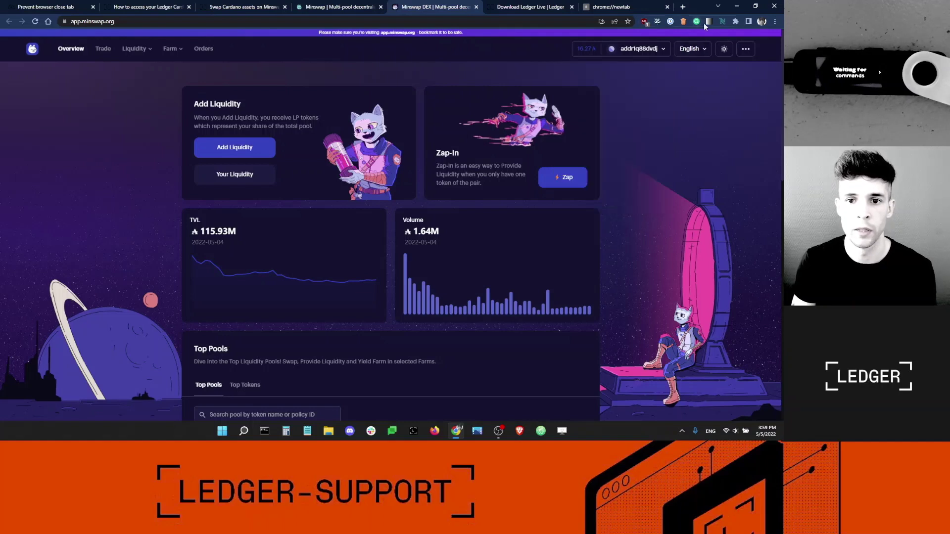
# - Display the Ledger 1 receiving address in Nami, compare its ending with the Minswap address and copy it
pyautogui.click(638, 7)
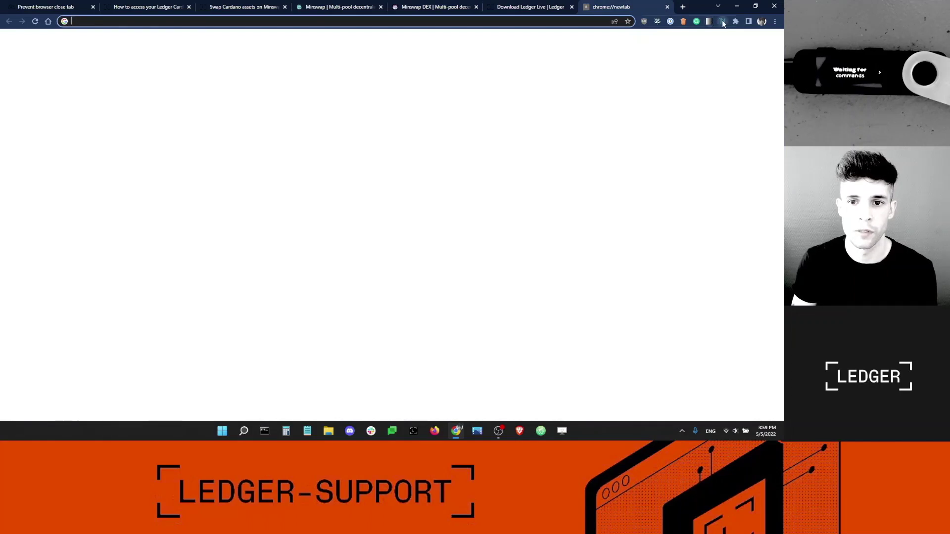
pyautogui.click(722, 21)
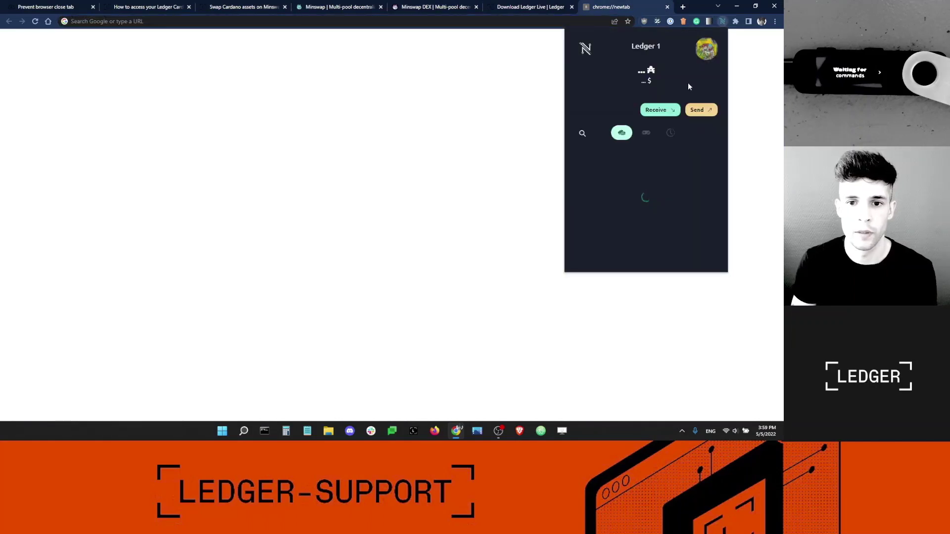
pyautogui.click(658, 110)
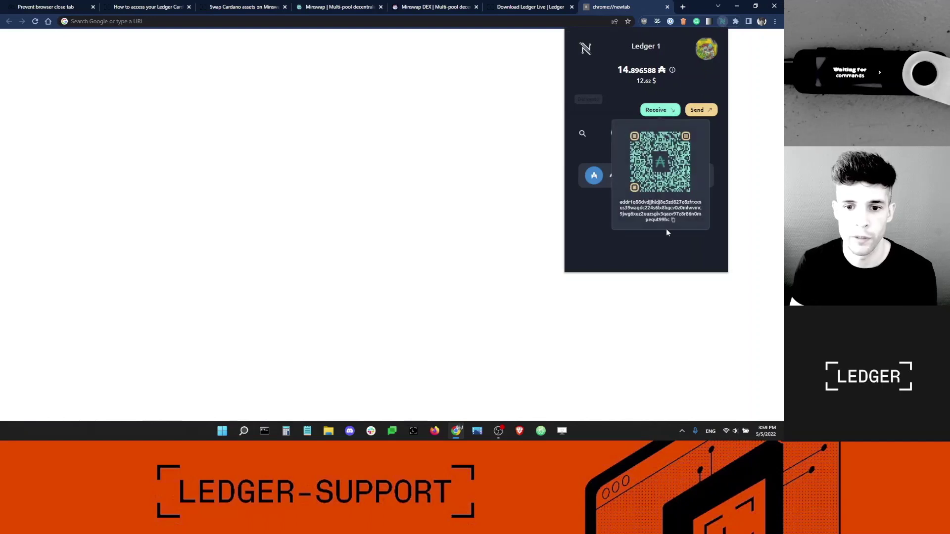
pyautogui.moveTo(656, 225); pyautogui.dragTo(668, 224)
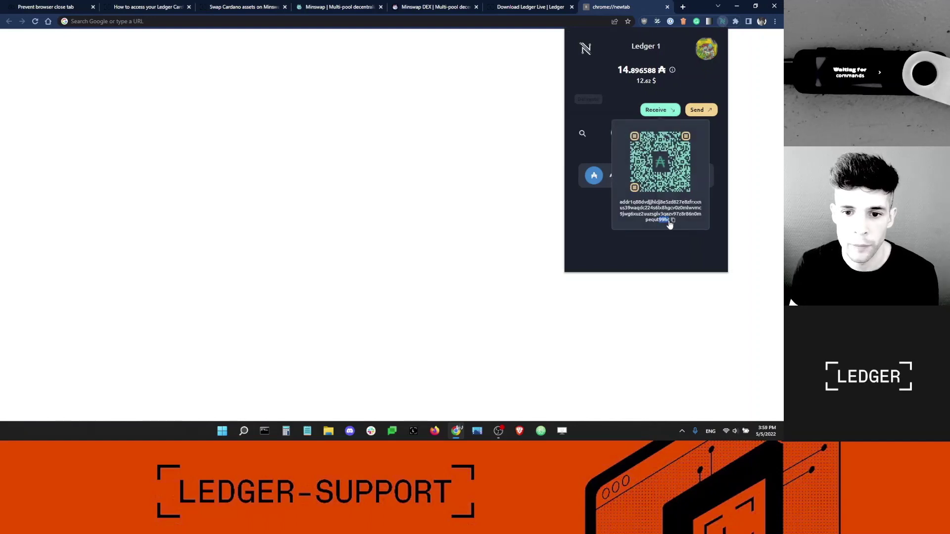
pyautogui.click(673, 220)
pyautogui.click(748, 186)
# - Return to the Minswap app, open its trading page and set up a market swap of 2 ADA into MIN
pyautogui.click(465, 7)
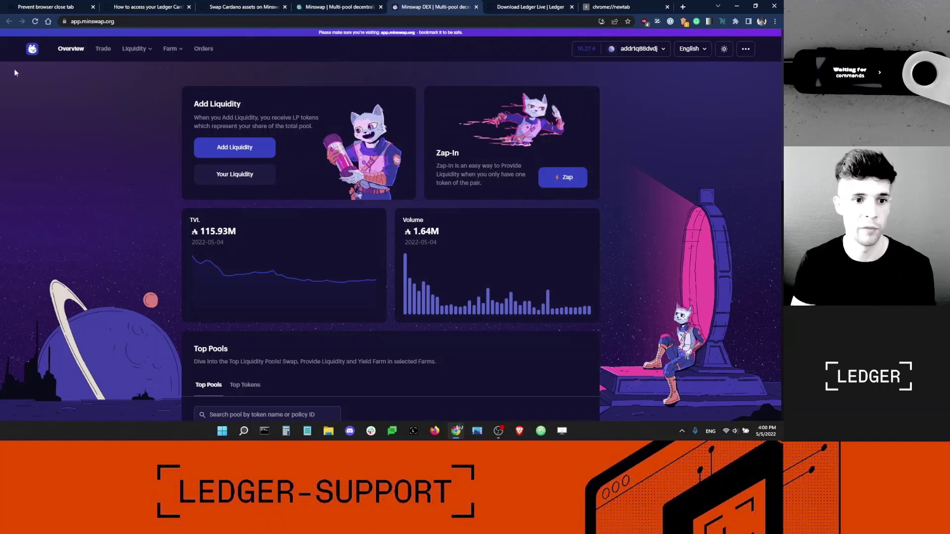
pyautogui.click(104, 50)
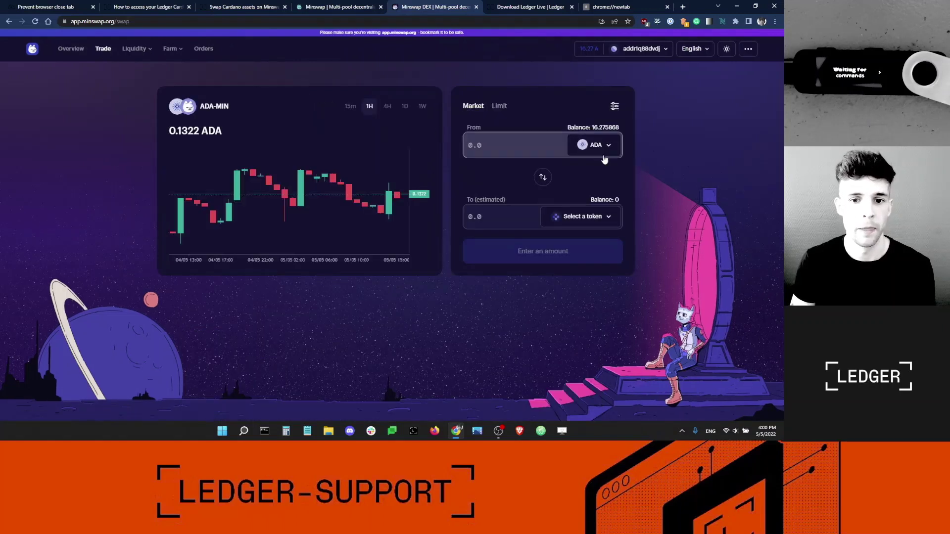
pyautogui.click(610, 216)
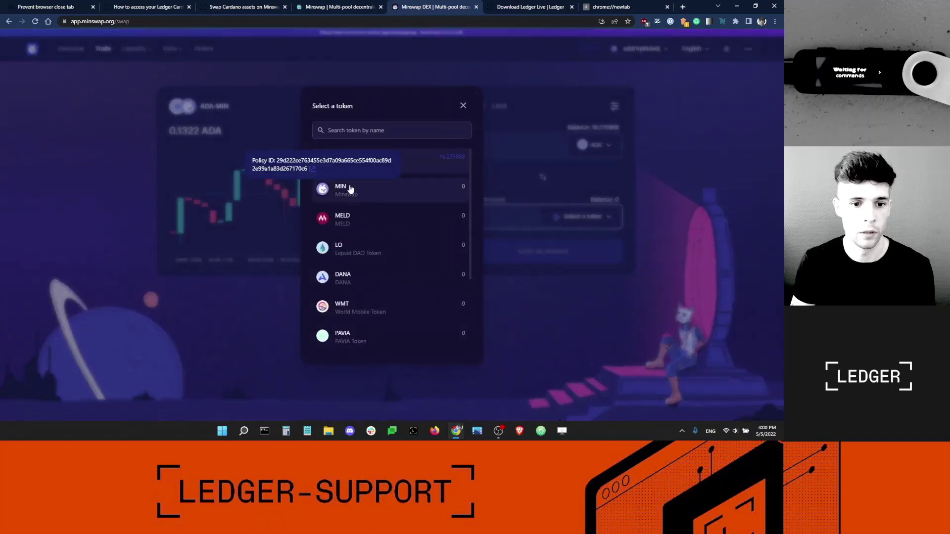
pyautogui.scroll(-3, 357, 233)
pyautogui.scroll(3, 358, 238)
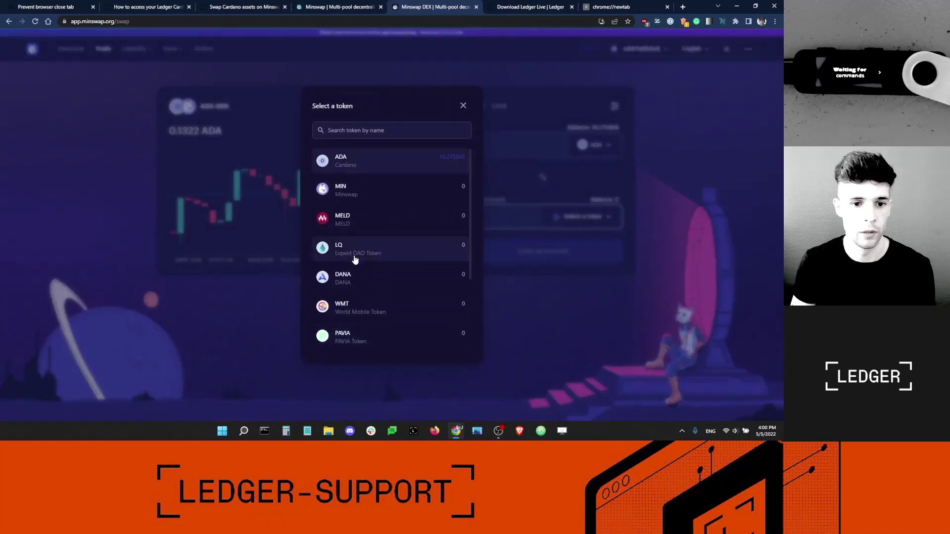
pyautogui.click(340, 191)
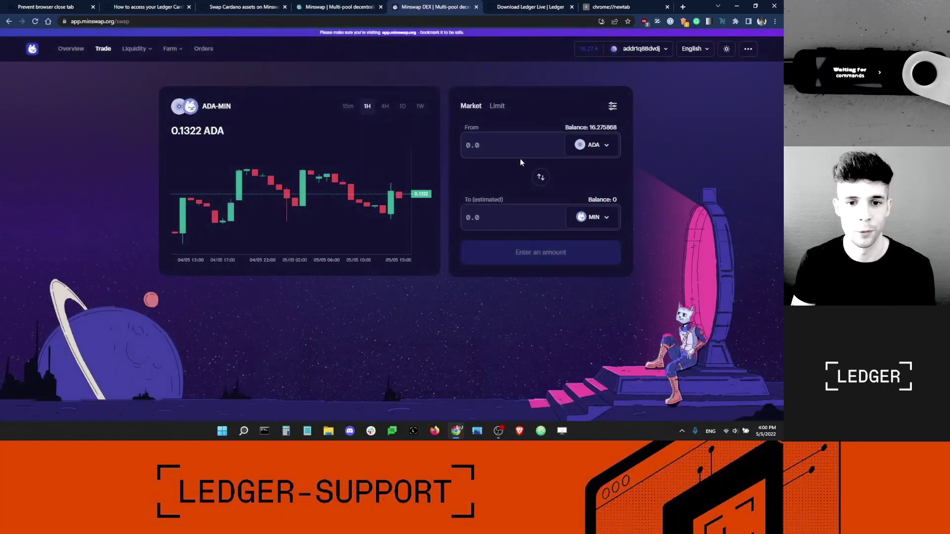
pyautogui.click(502, 148)
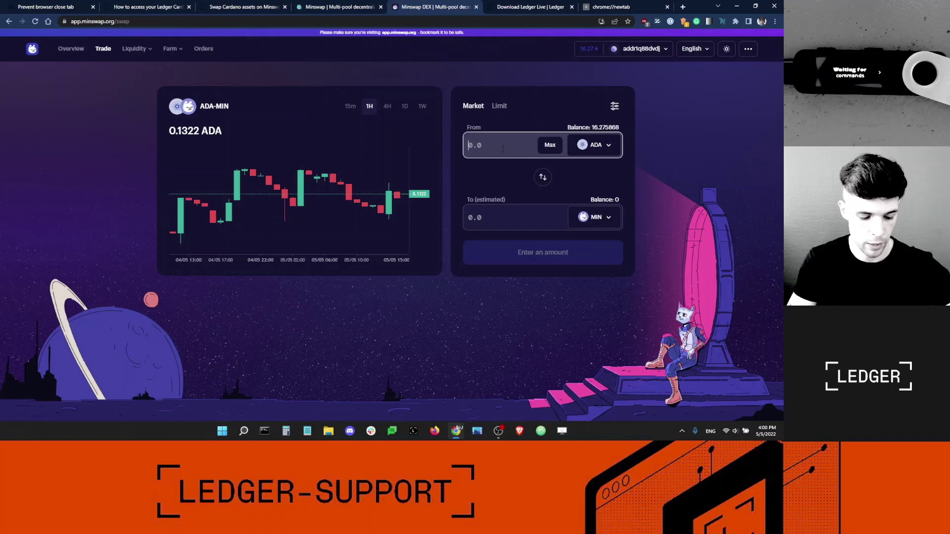
pyautogui.write('2')
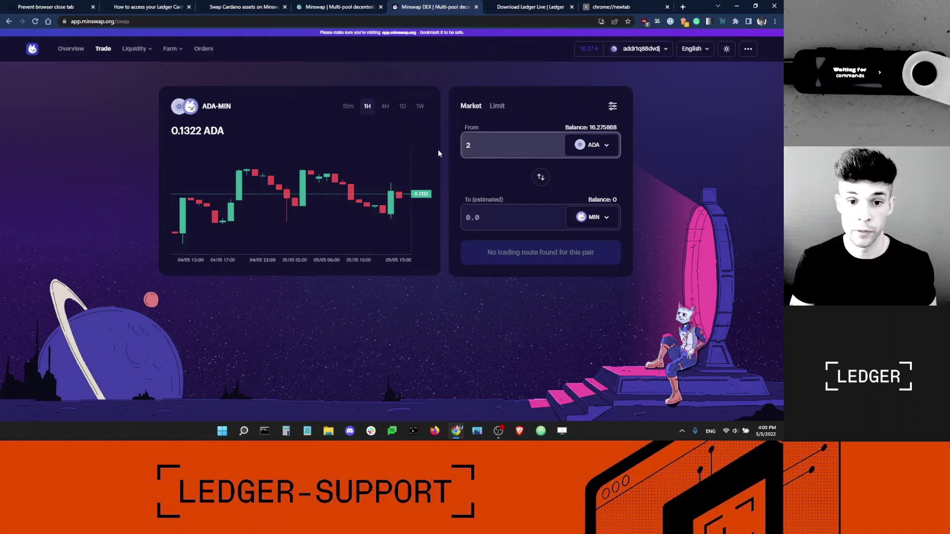
# - Try MELD as the token to swap from into MIN, with an amount of 2
pyautogui.hotkey('ctrl', 'a')
pyautogui.click(607, 144)
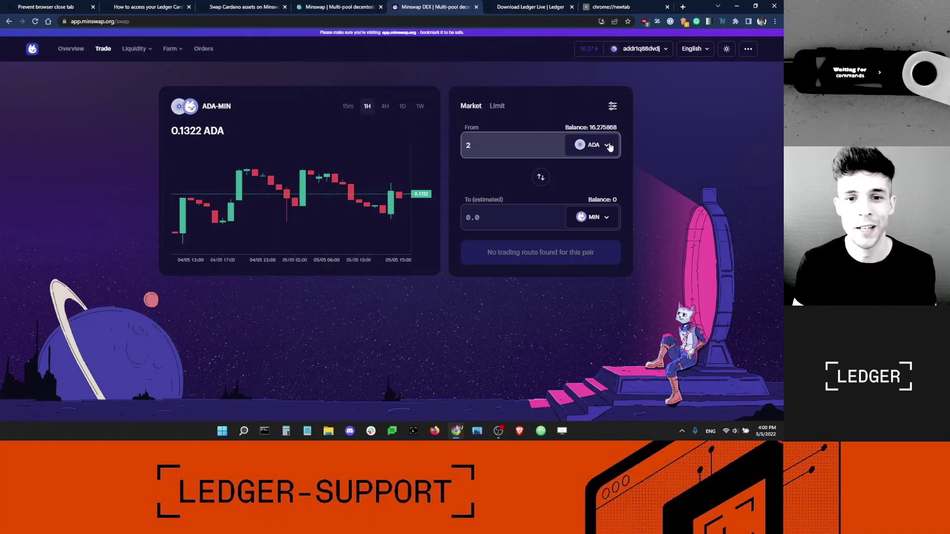
pyautogui.click(345, 218)
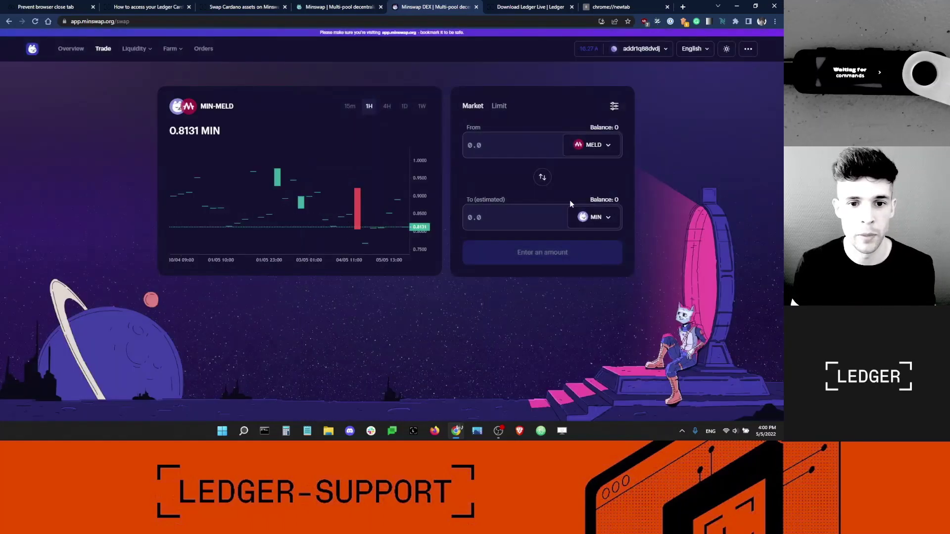
pyautogui.click(509, 141)
pyautogui.write('2')
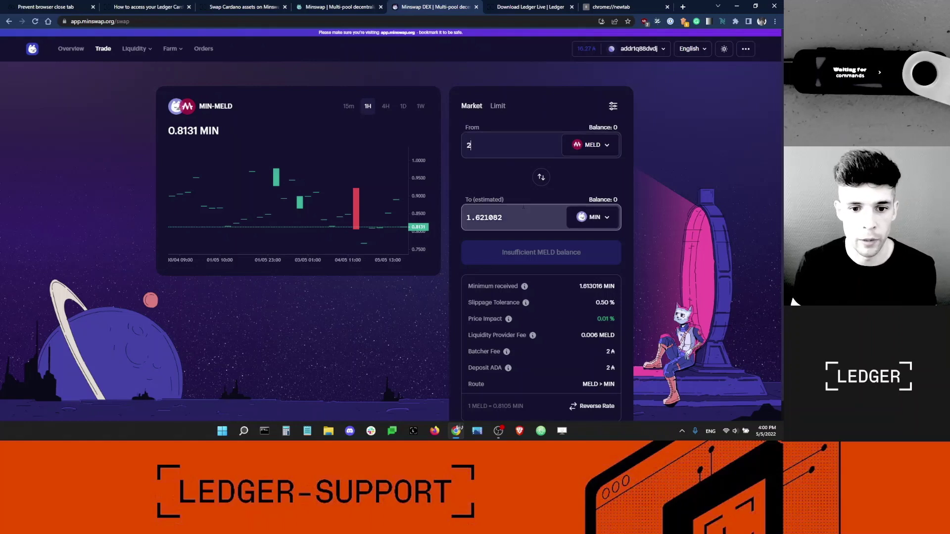
# - Set the swap to go from ADA to MELD and enter an amount of 4 ADA
pyautogui.click(604, 145)
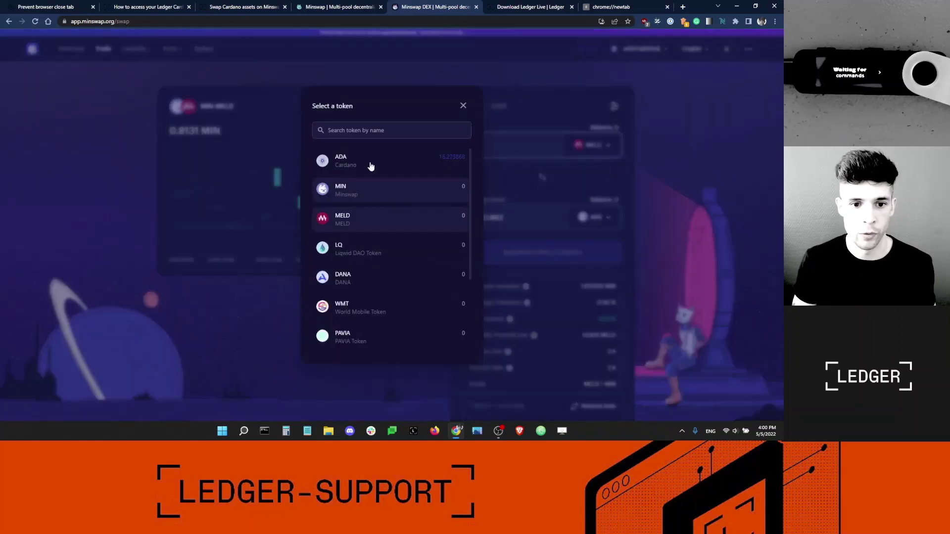
pyautogui.click(351, 168)
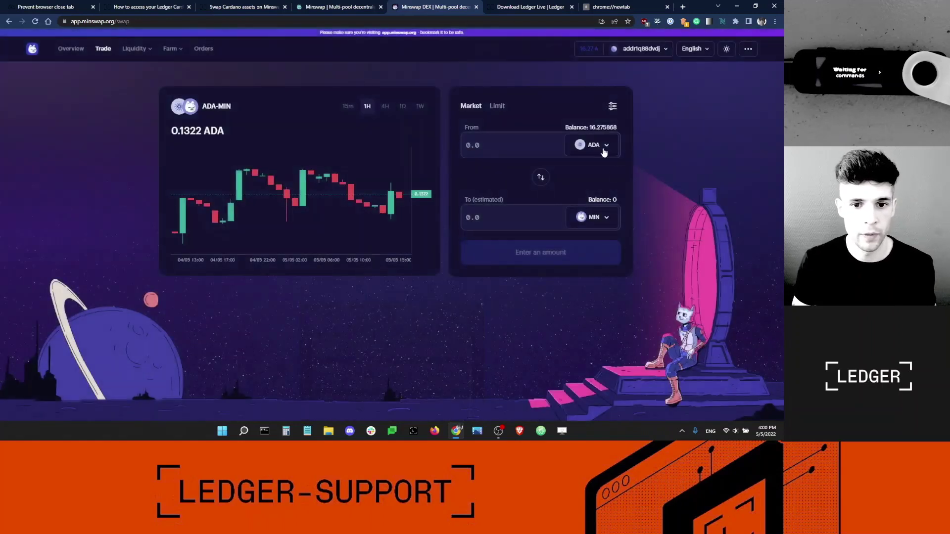
pyautogui.click(604, 221)
pyautogui.click(343, 266)
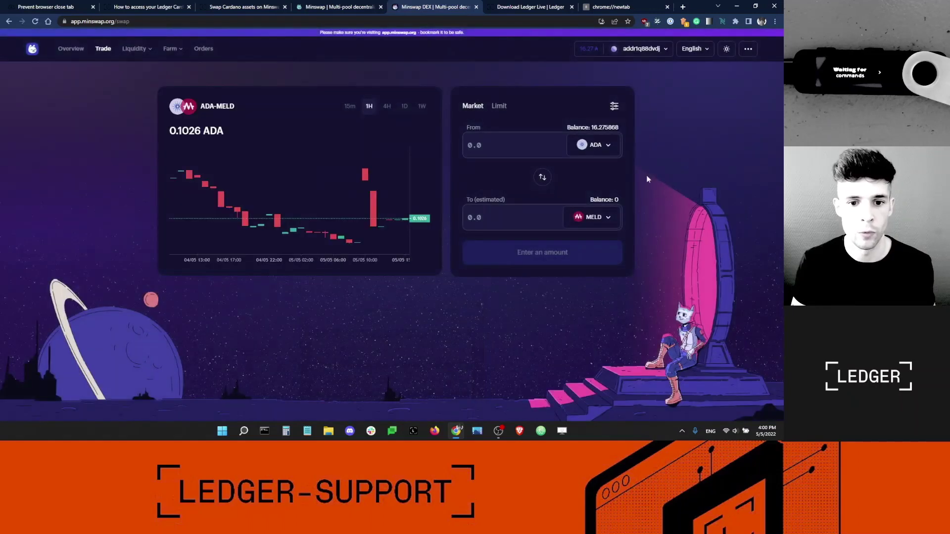
pyautogui.click(491, 143)
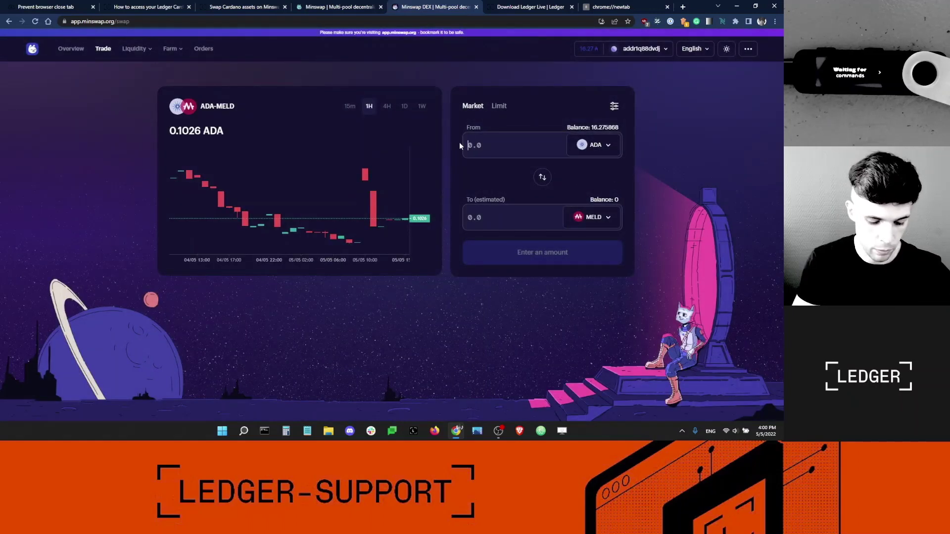
pyautogui.write('4')
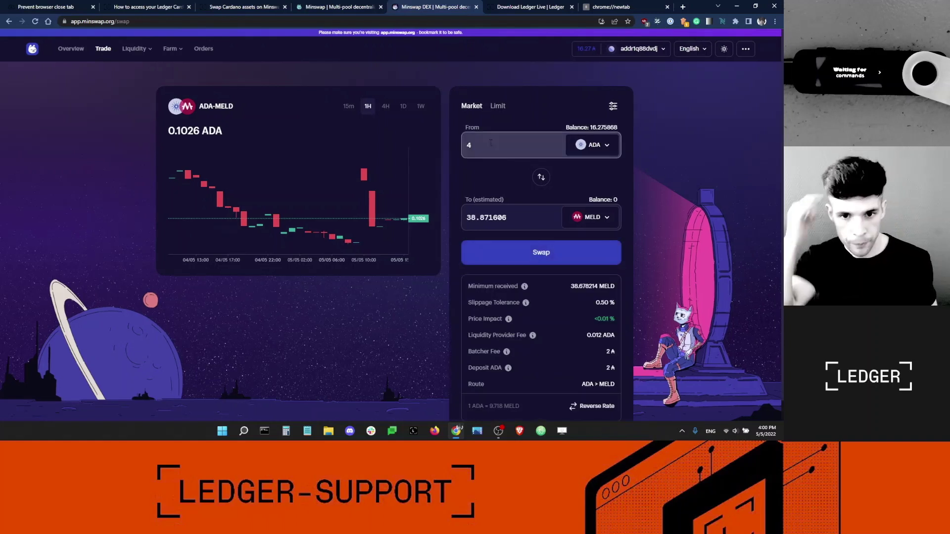